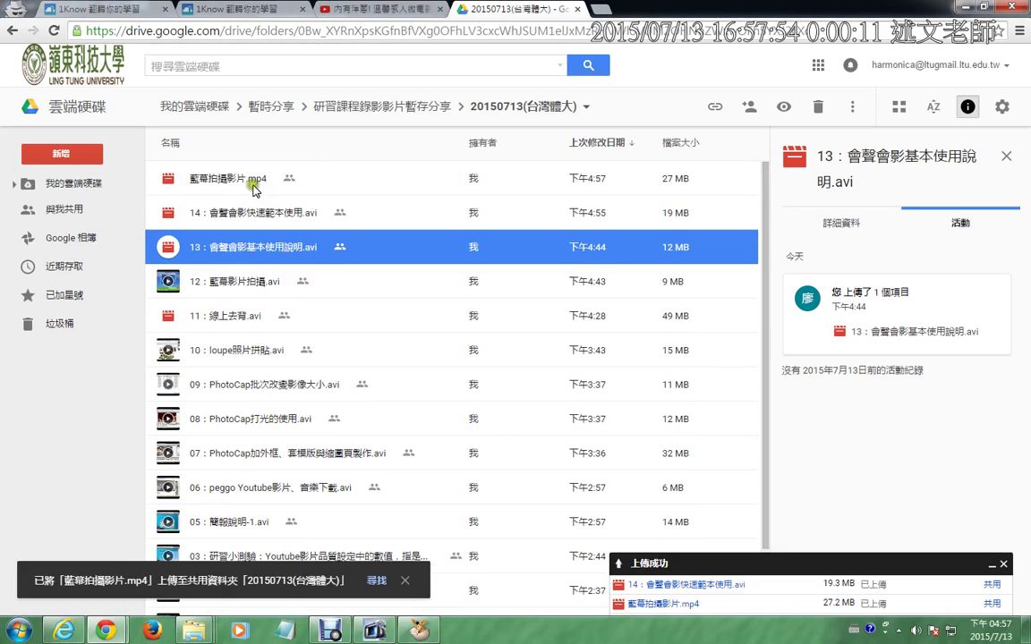
# Step: Select 藍幕拍攝影片.mp4 in the Drive folder and switch to Corel VideoStudio Pro
pyautogui.click(228, 178)
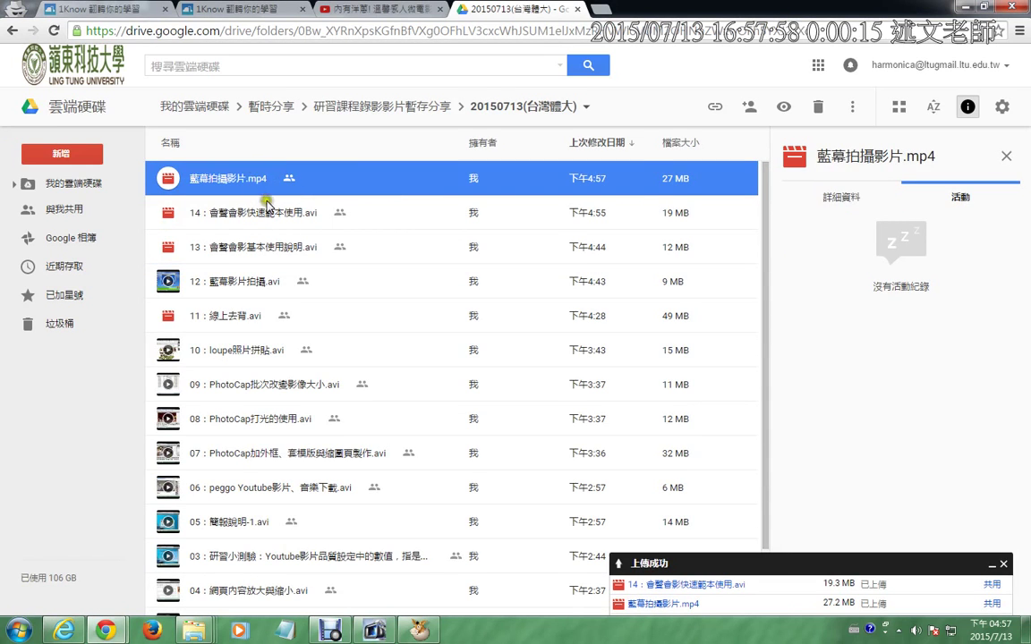
pyautogui.hotkey('alt', 'Tab')
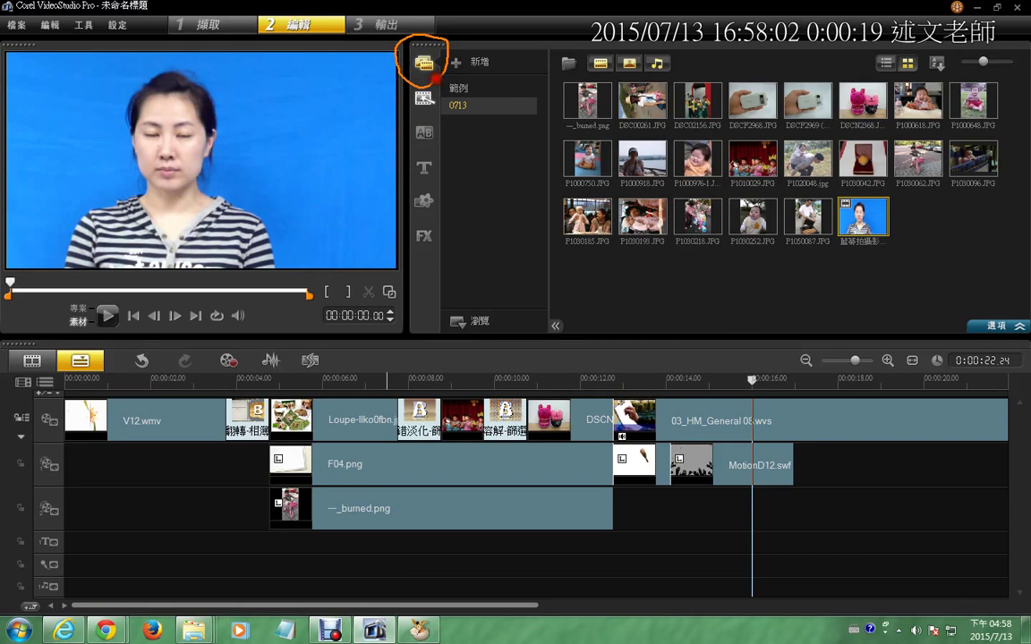
pyautogui.moveTo(574, 48); pyautogui.dragTo(561, 84)
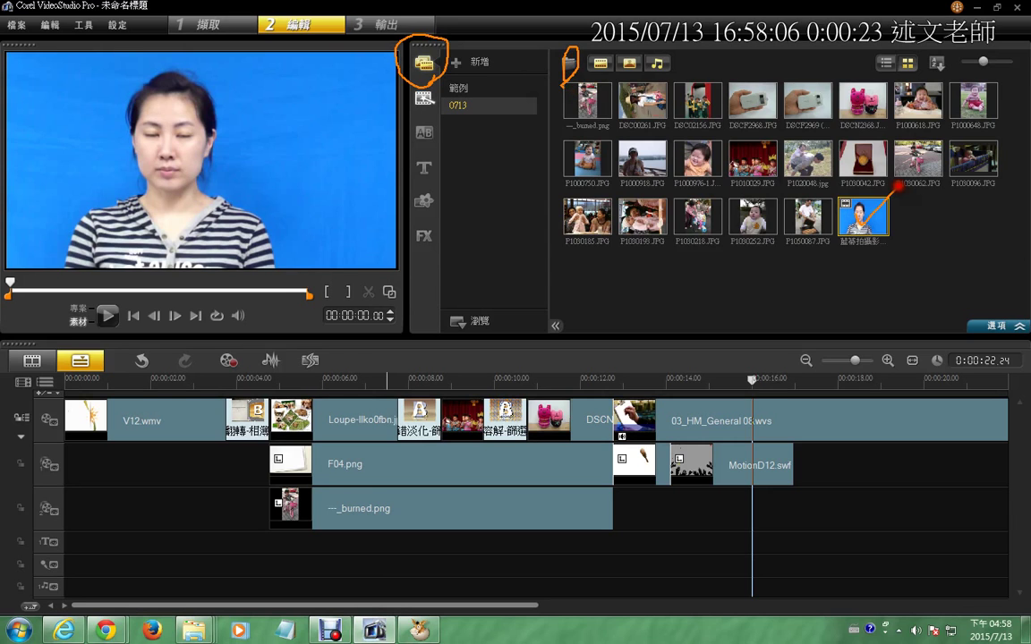
pyautogui.press('Escape')
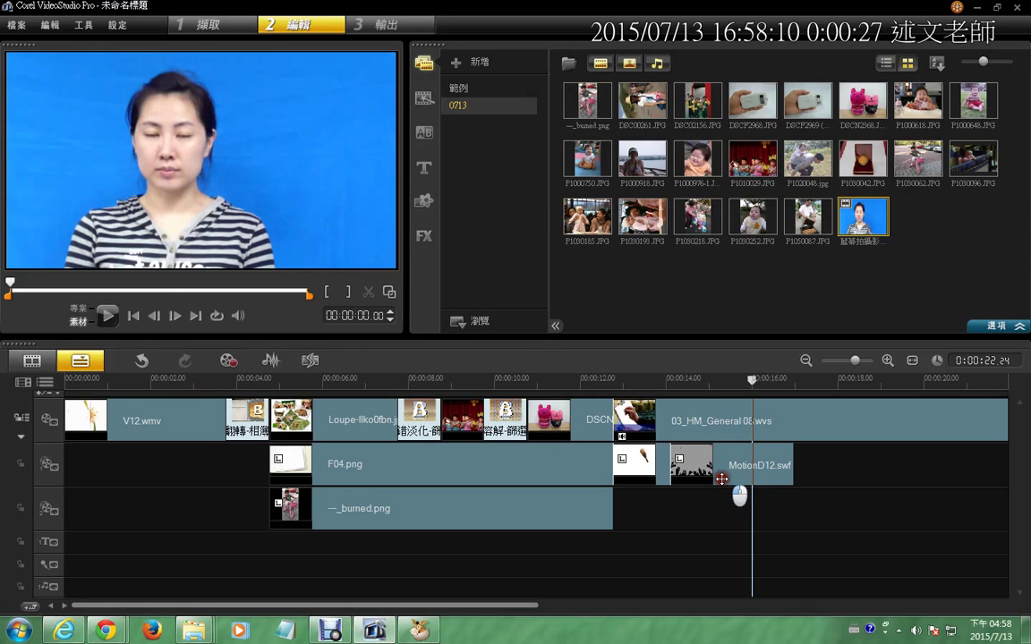
# Step: Delete MotionD12.swf and the clip before it from the first overlay track, and select the blue-screen video in the media library
pyautogui.moveTo(721, 479); pyautogui.dragTo(637, 468)
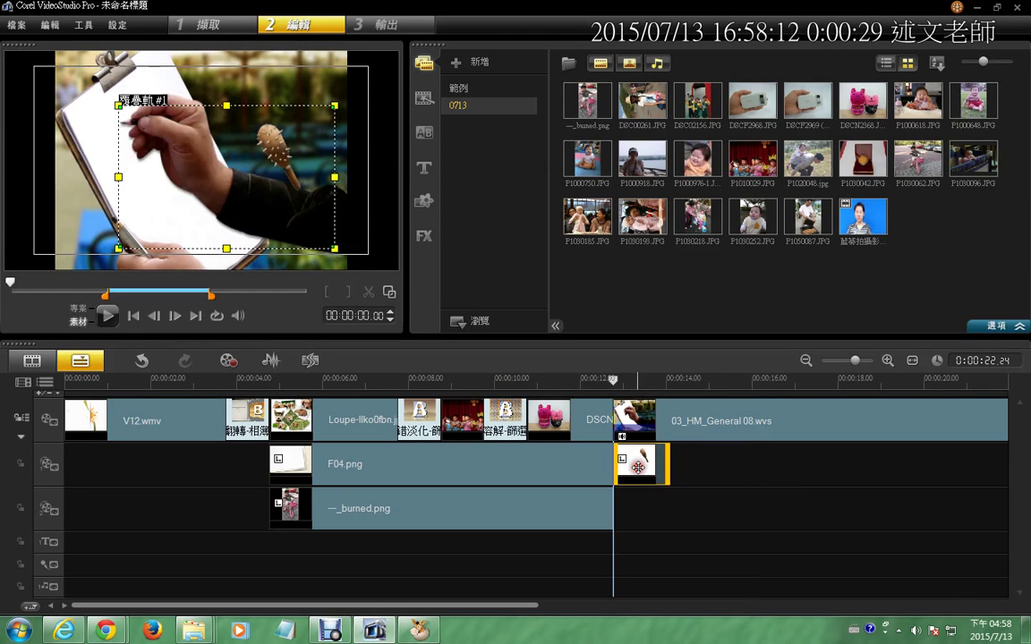
pyautogui.press('Delete')
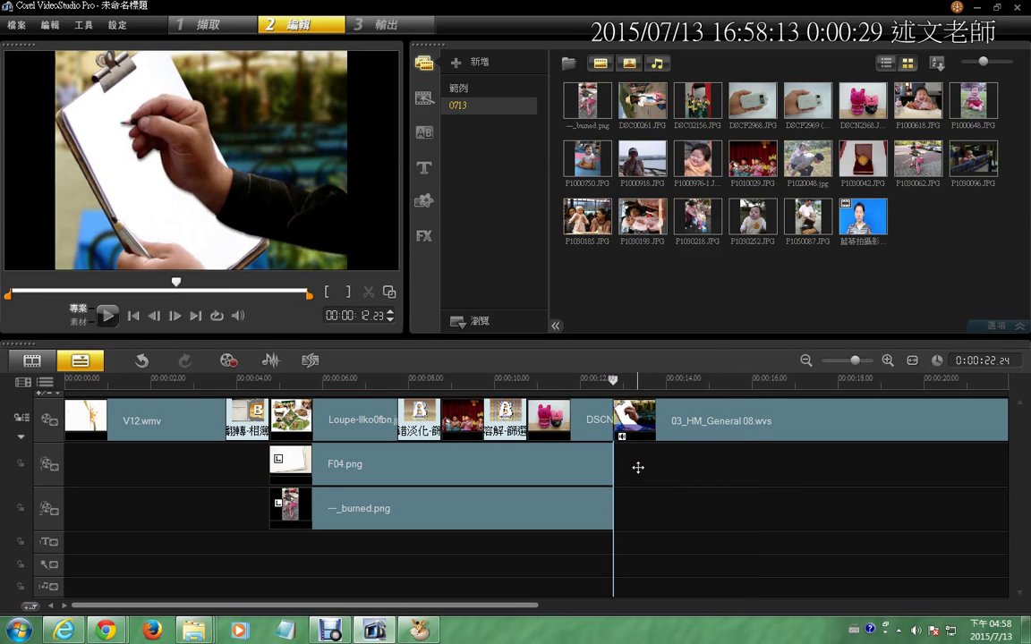
pyautogui.click(856, 227)
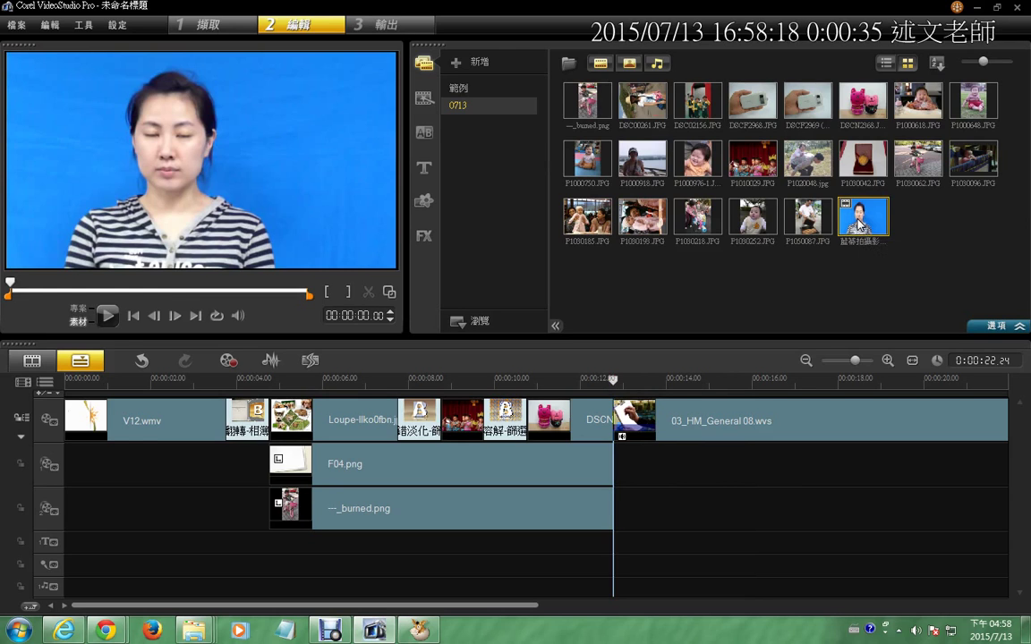
pyautogui.moveTo(895, 254)
pyautogui.mouseDown()
pyautogui.moveTo(857, 262)
pyautogui.moveTo(799, 216)
pyautogui.moveTo(843, 170)
pyautogui.moveTo(904, 195)
pyautogui.moveTo(925, 267)
pyautogui.moveTo(886, 309)
pyautogui.mouseUp()
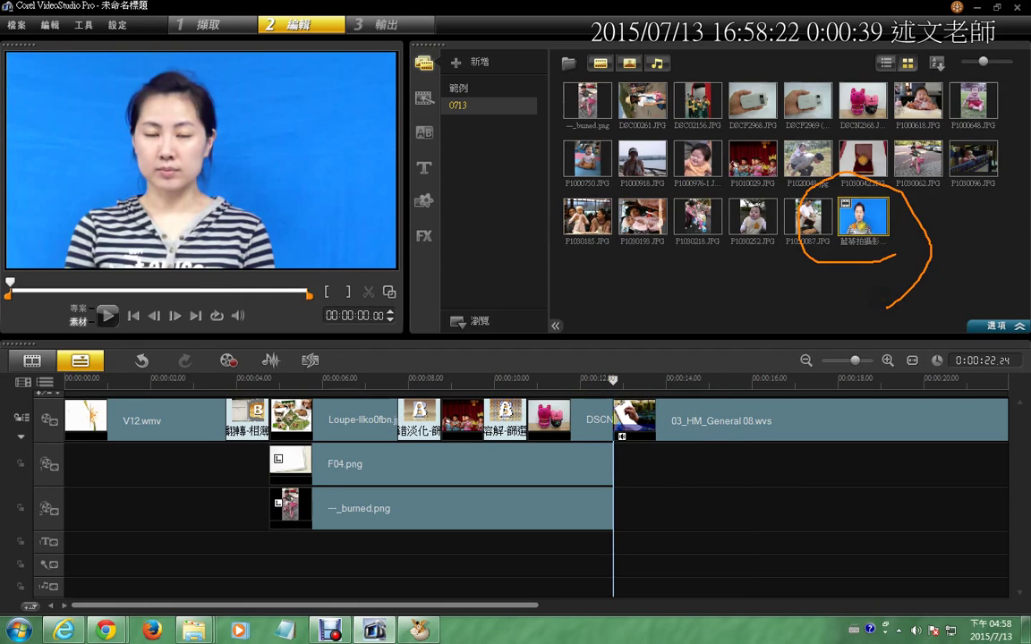
pyautogui.moveTo(72, 237); pyautogui.dragTo(20, 285)
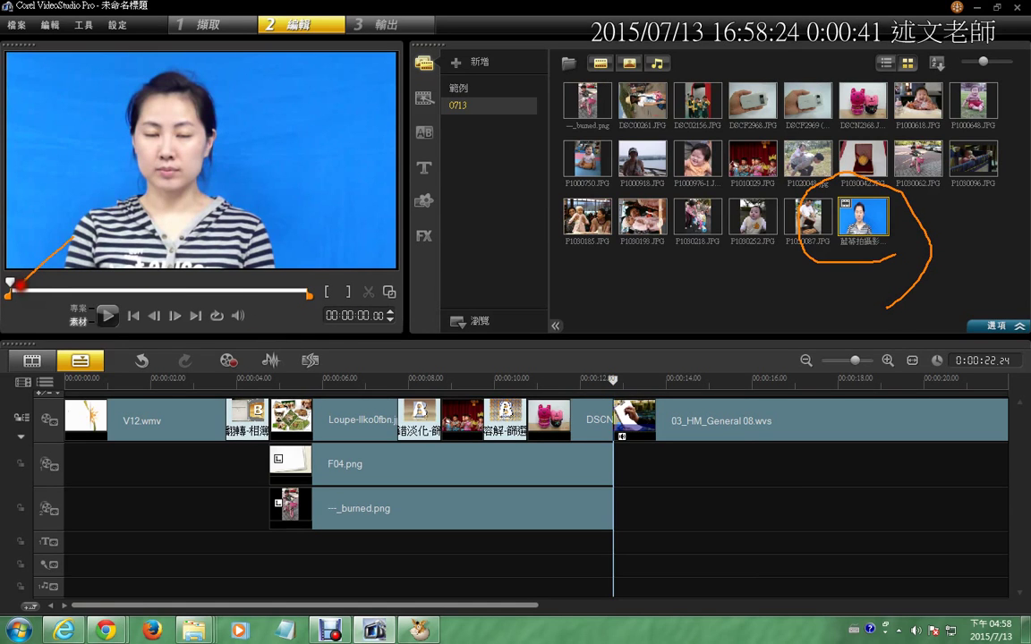
pyautogui.moveTo(243, 232); pyautogui.dragTo(301, 291)
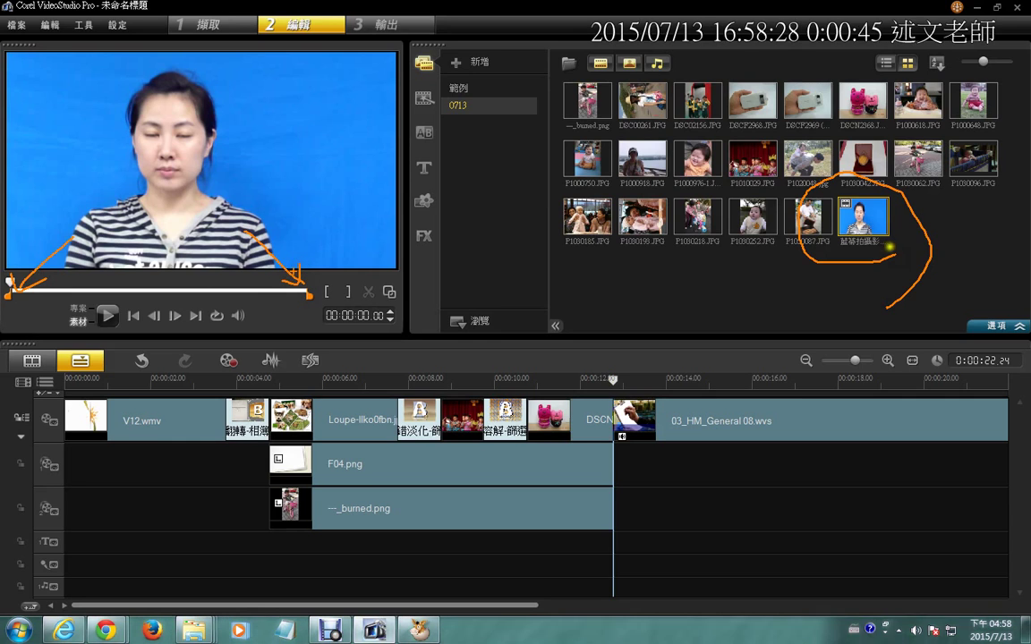
pyautogui.press('Escape')
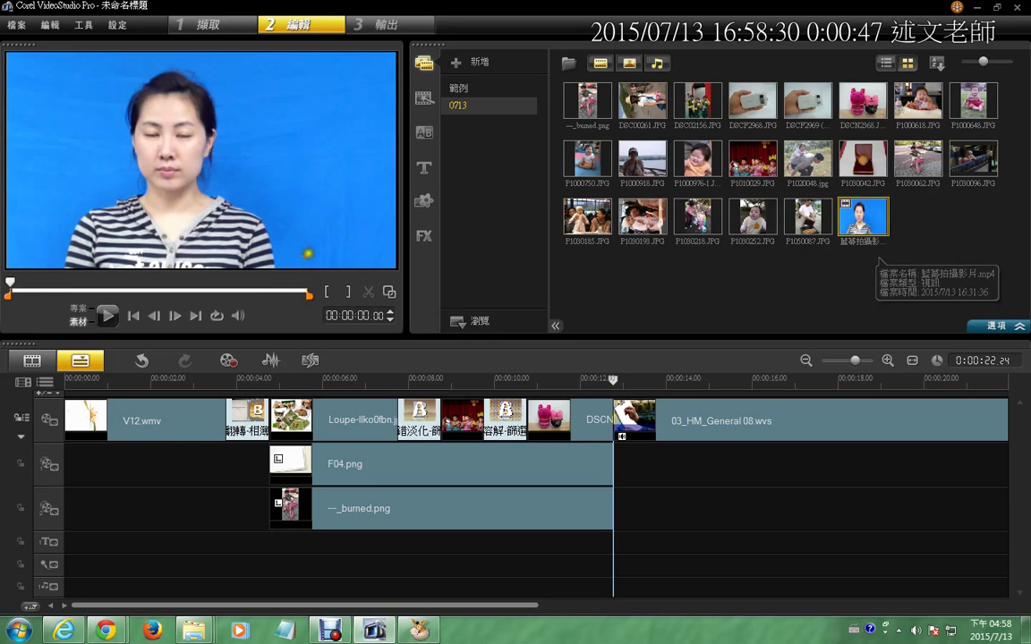
pyautogui.moveTo(315, 269); pyautogui.dragTo(355, 307)
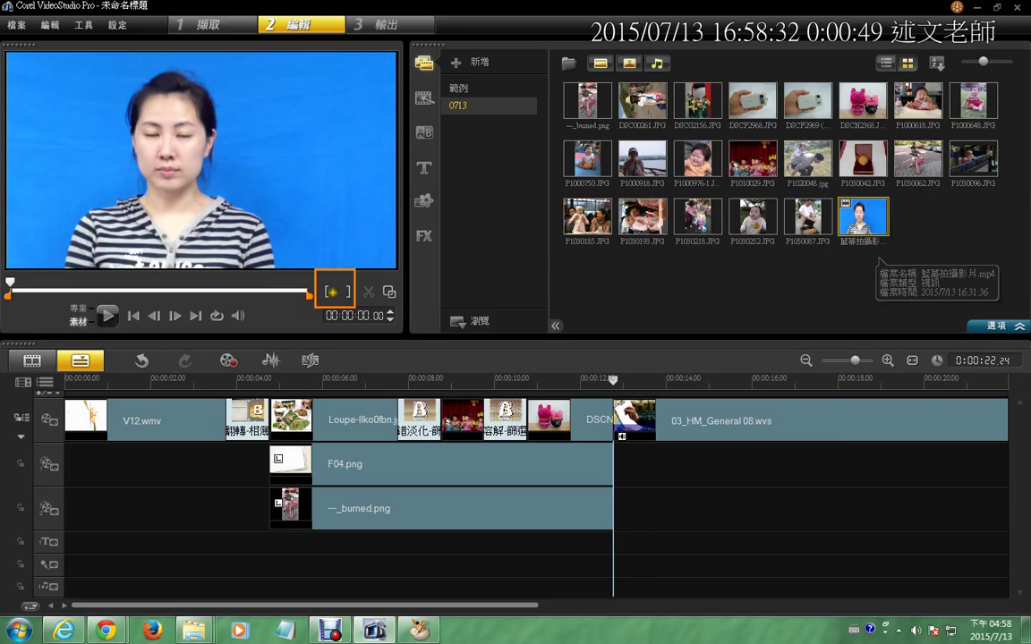
pyautogui.press('Escape')
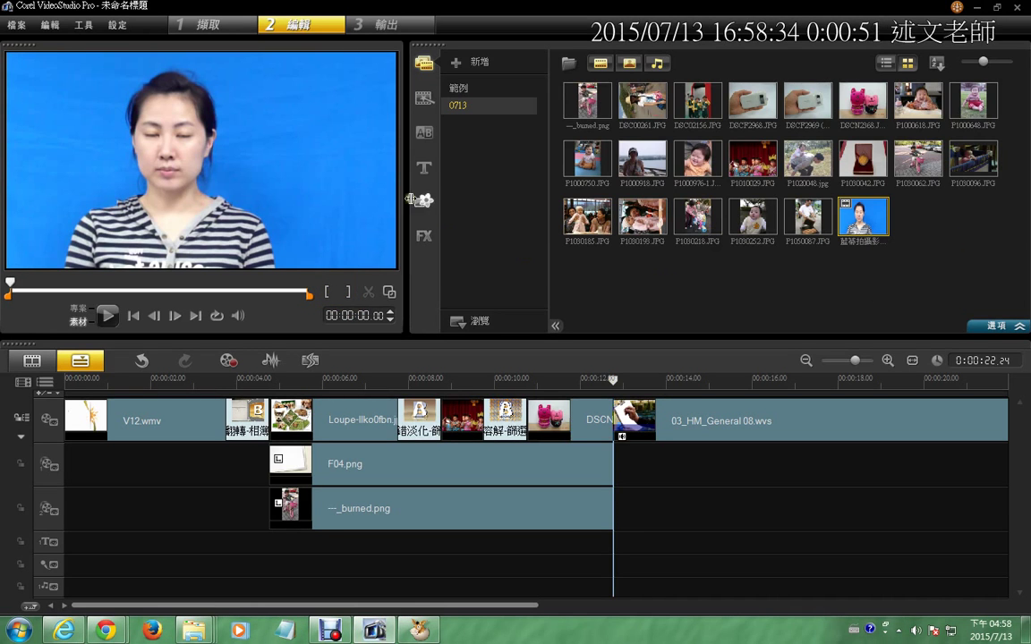
# Step: Trim the library clip 藍幕拍攝影片.mp4 with a mark-in at 00:00:01.18 and a mark-out at 00:00:13.24
pyautogui.moveTo(13, 287)
pyautogui.mouseDown()
pyautogui.moveTo(30, 289)
pyautogui.moveTo(21, 287)
pyautogui.mouseUp()
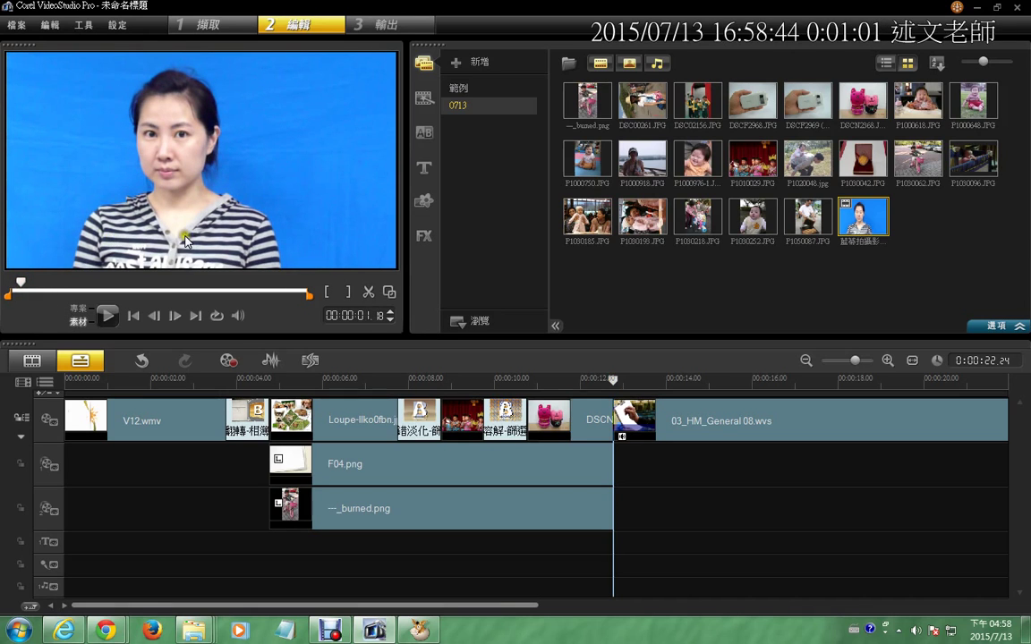
pyautogui.click(327, 293)
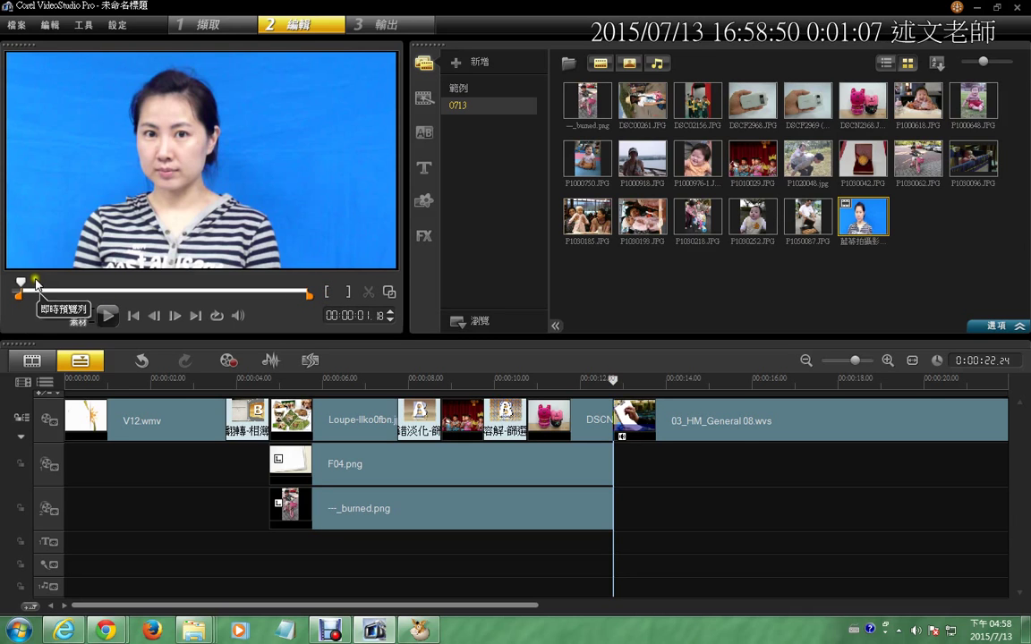
pyautogui.moveTo(21, 283); pyautogui.dragTo(109, 292)
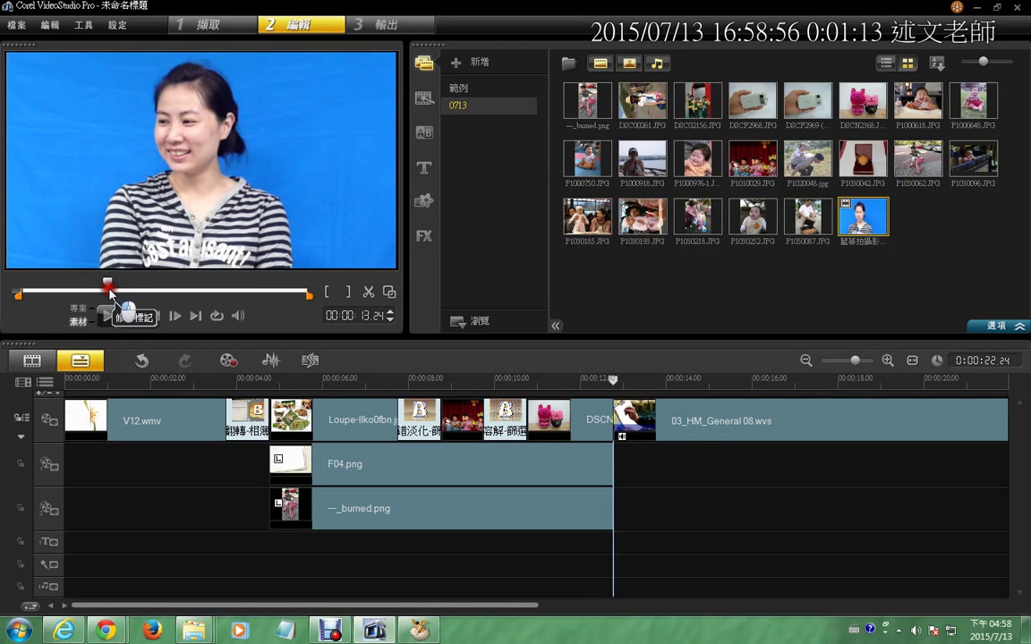
pyautogui.click(347, 292)
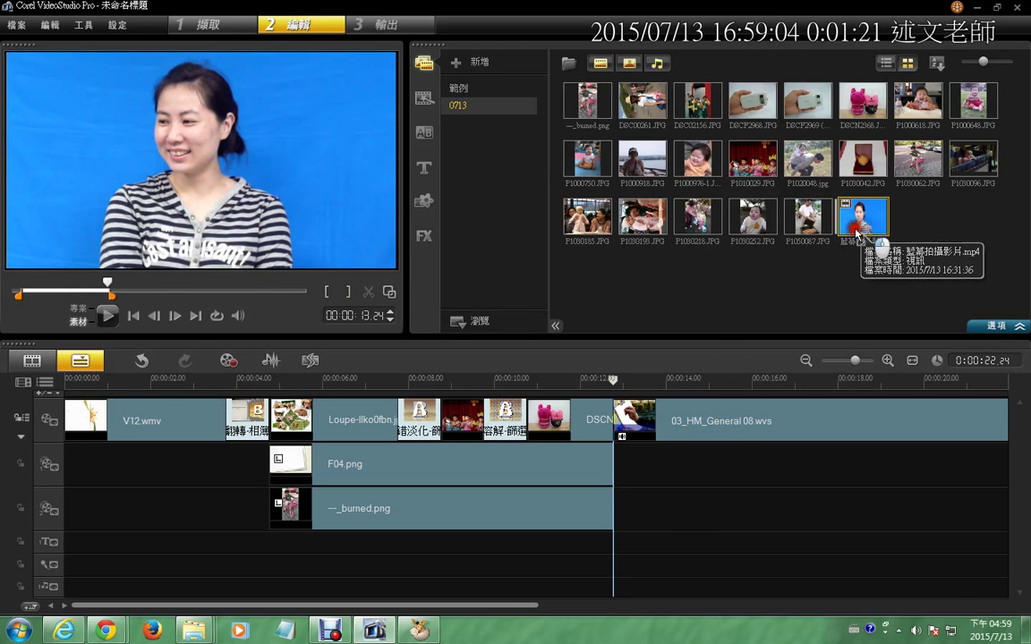
# Step: Place the trimmed 藍幕拍攝影片.mp4 on the first overlay track directly after F04.png and enlarge it in the preview
pyautogui.moveTo(857, 230); pyautogui.dragTo(622, 464)
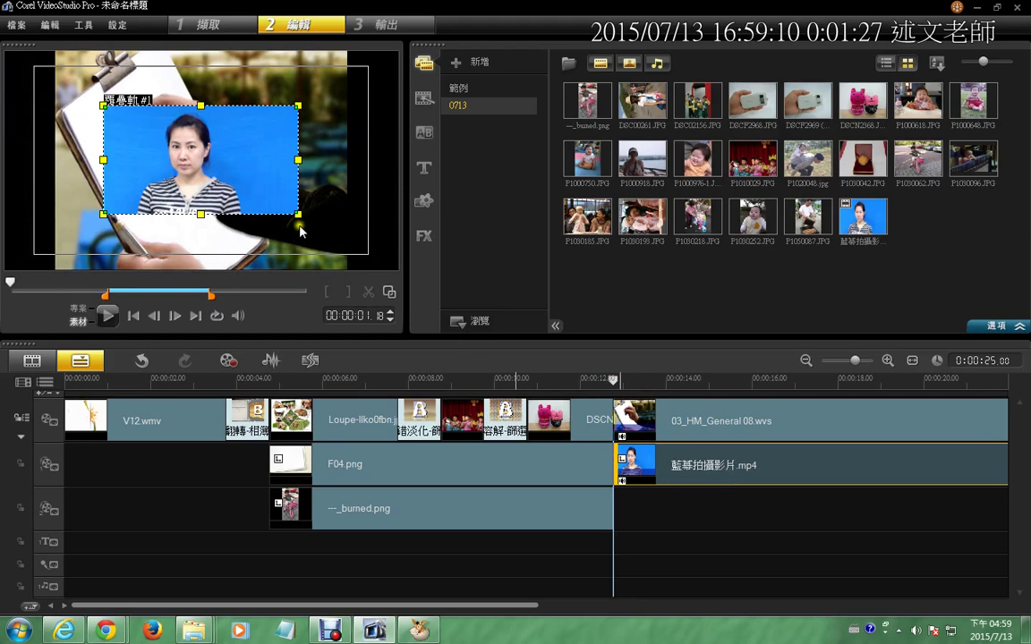
pyautogui.moveTo(301, 215); pyautogui.dragTo(348, 243)
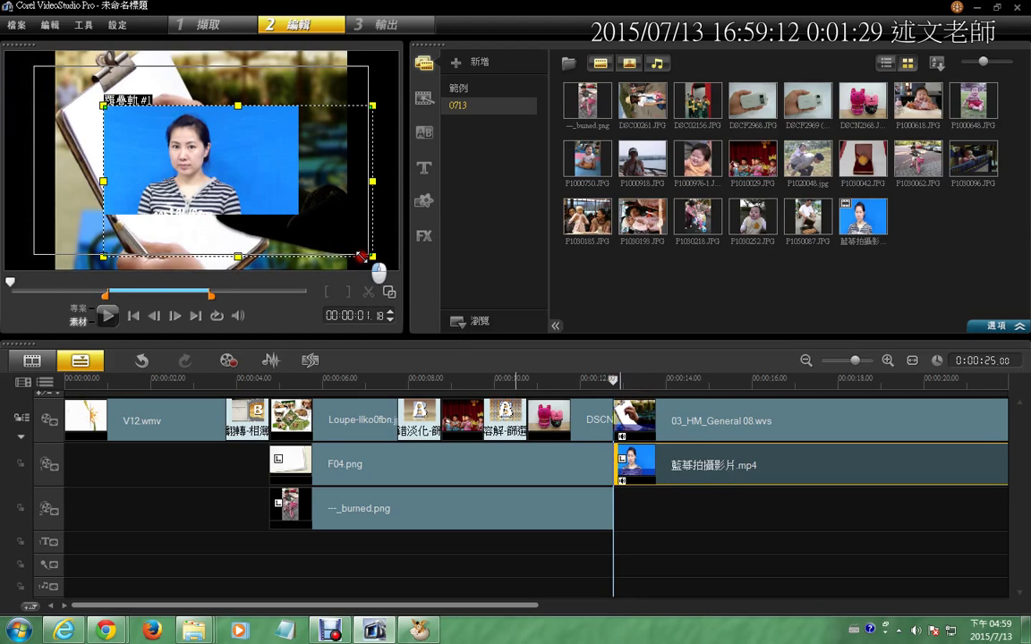
# Step: Fit the overlay clip to the full frame with 顯示全圖, and reduce it and move it to the right side of the frame
pyautogui.rightClick(255, 177)
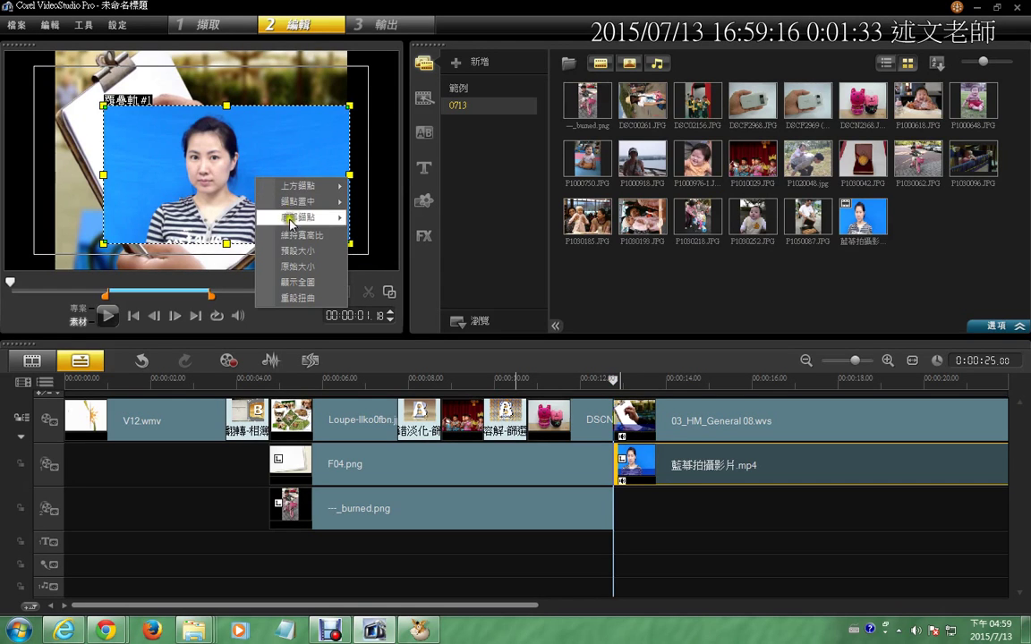
pyautogui.click(320, 282)
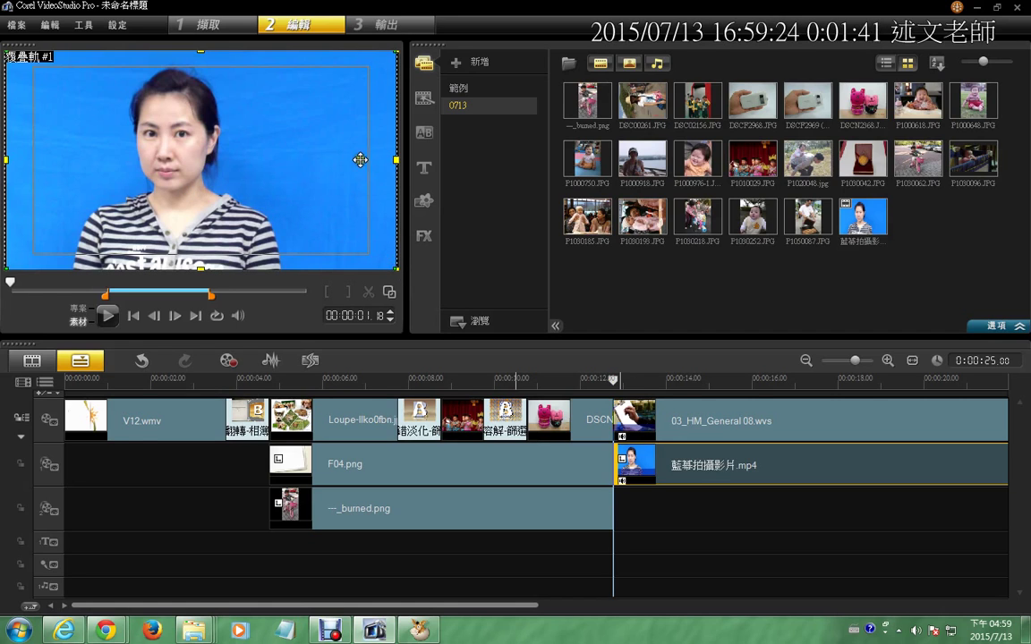
pyautogui.moveTo(361, 158); pyautogui.dragTo(275, 175)
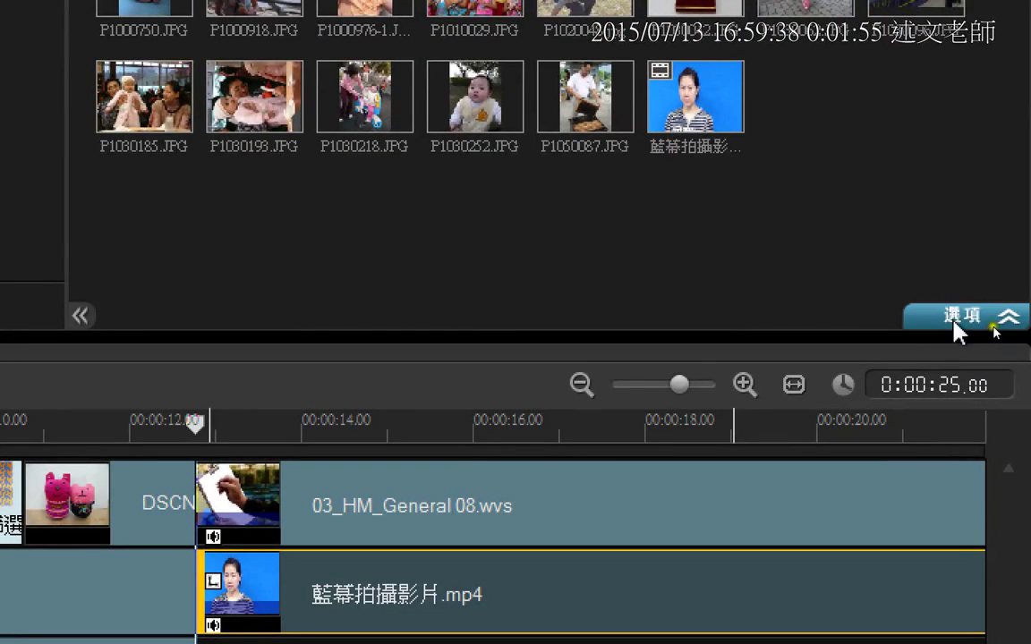
# Step: Enable 套用覆疊選項 with the 彩度鍵 type for the overlay clip and move the keyed woman to the frame's lower edge
pyautogui.click(962, 319)
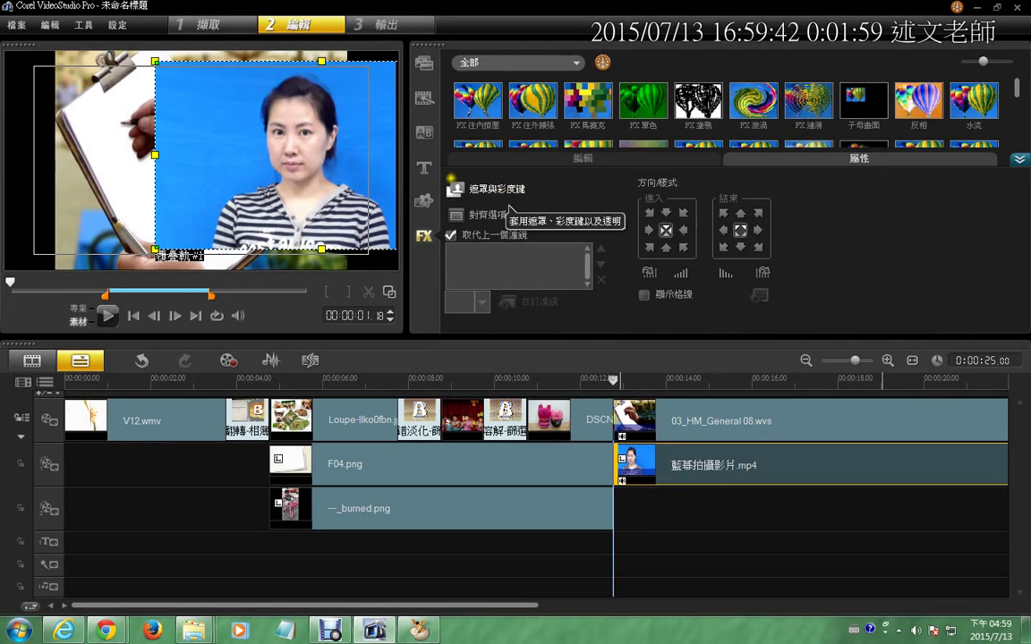
pyautogui.click(510, 207)
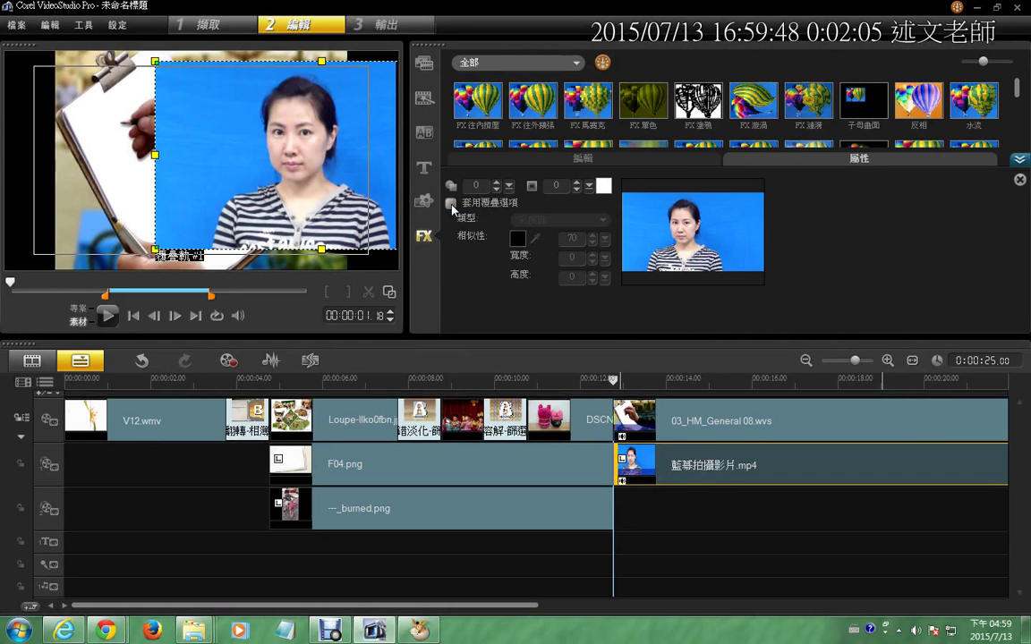
pyautogui.click(451, 204)
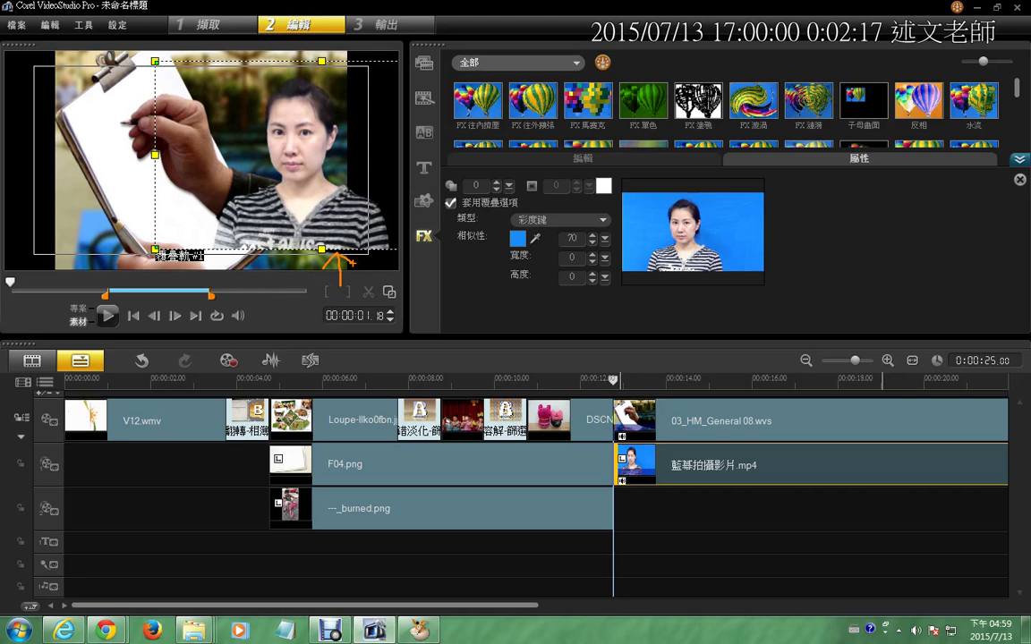
pyautogui.moveTo(306, 155); pyautogui.dragTo(301, 179)
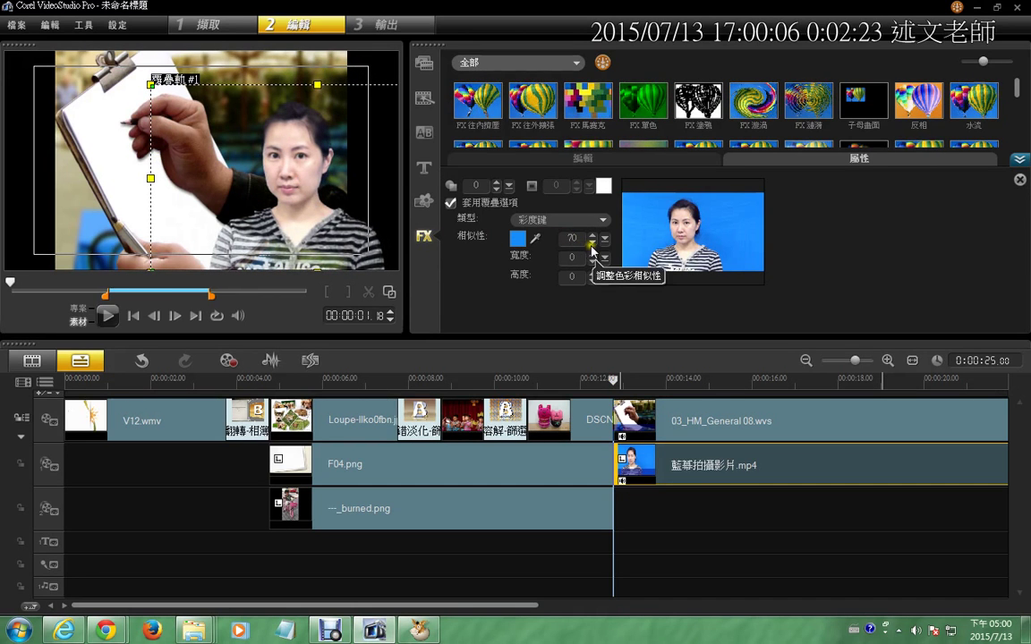
pyautogui.moveTo(296, 202); pyautogui.dragTo(312, 230)
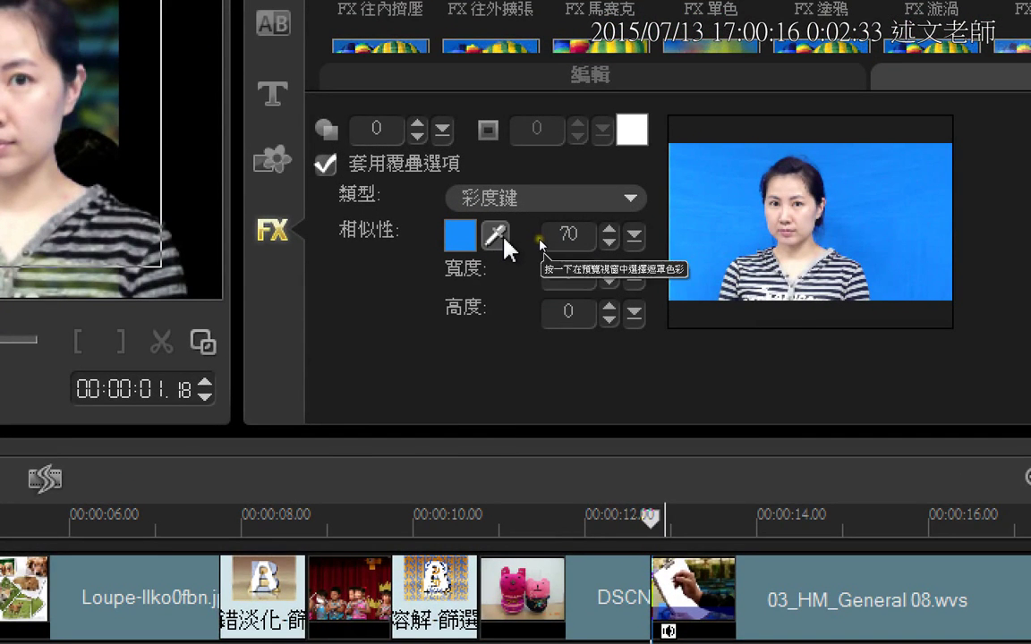
# Step: Activate the mask colour eyedropper and adjust the chroma key similarity (相似性) to 43
pyautogui.click(496, 236)
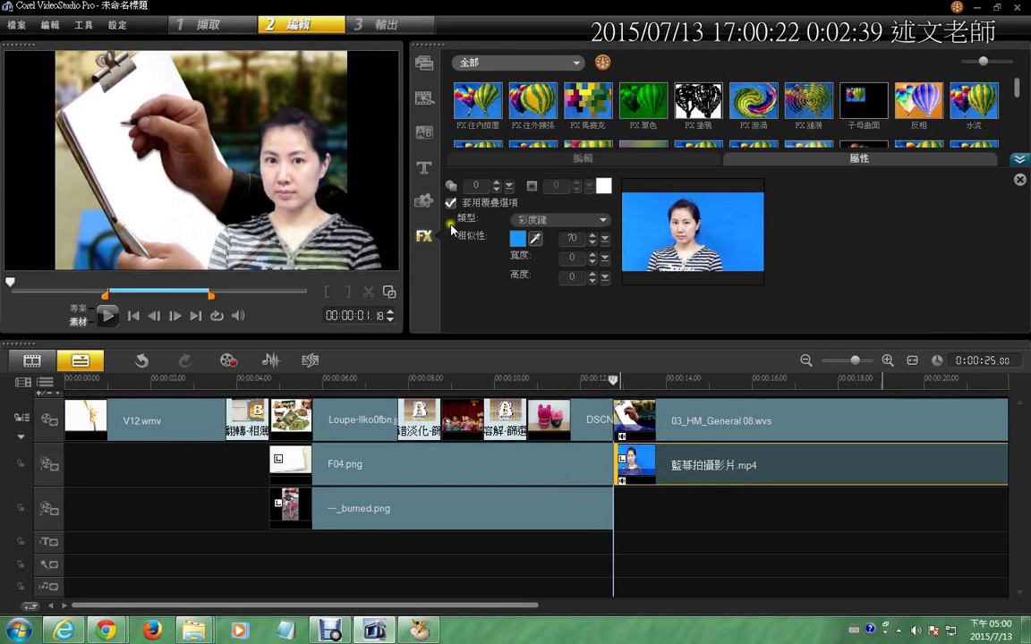
pyautogui.click(591, 242)
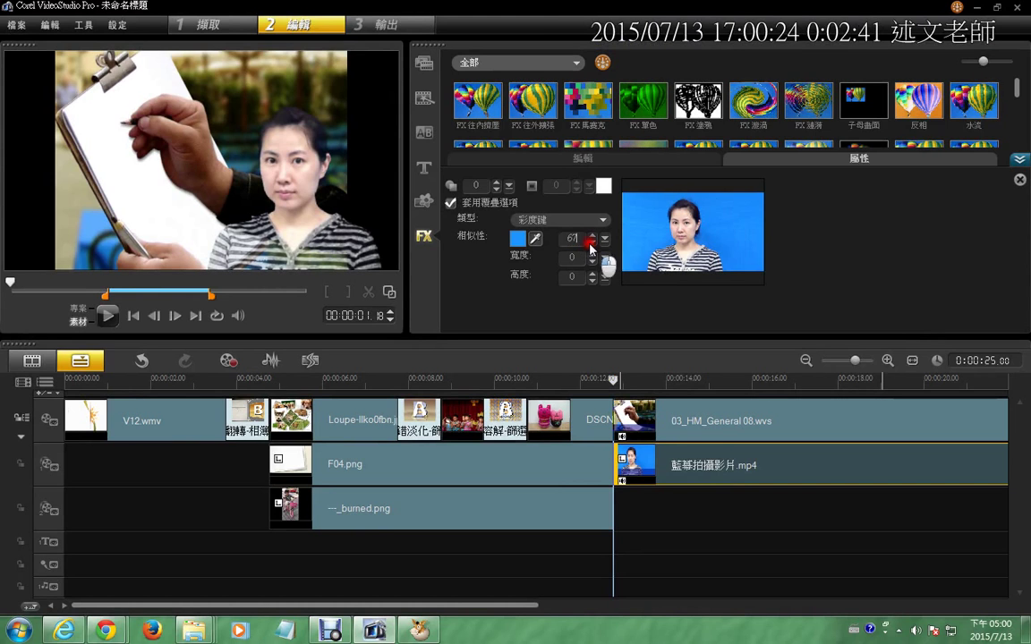
pyautogui.click(591, 242)
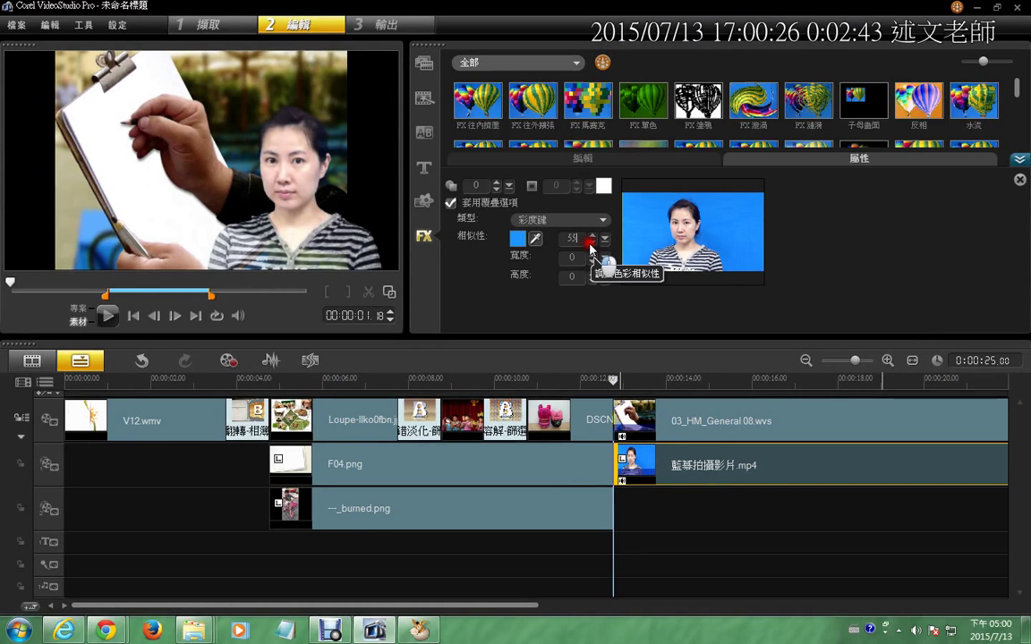
pyautogui.click(591, 243)
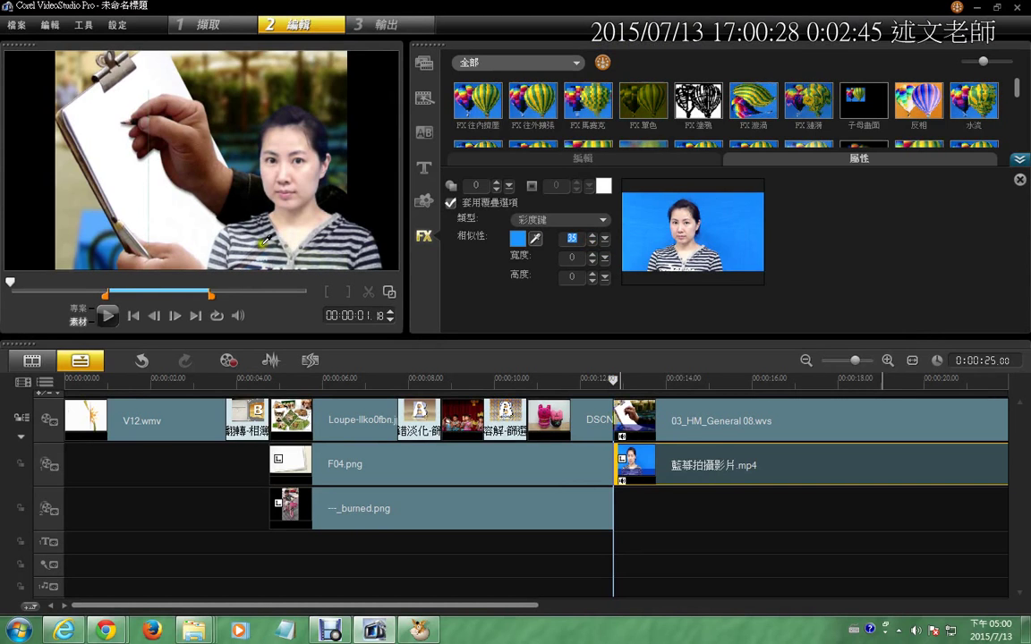
pyautogui.click(590, 241)
pyautogui.click(591, 242)
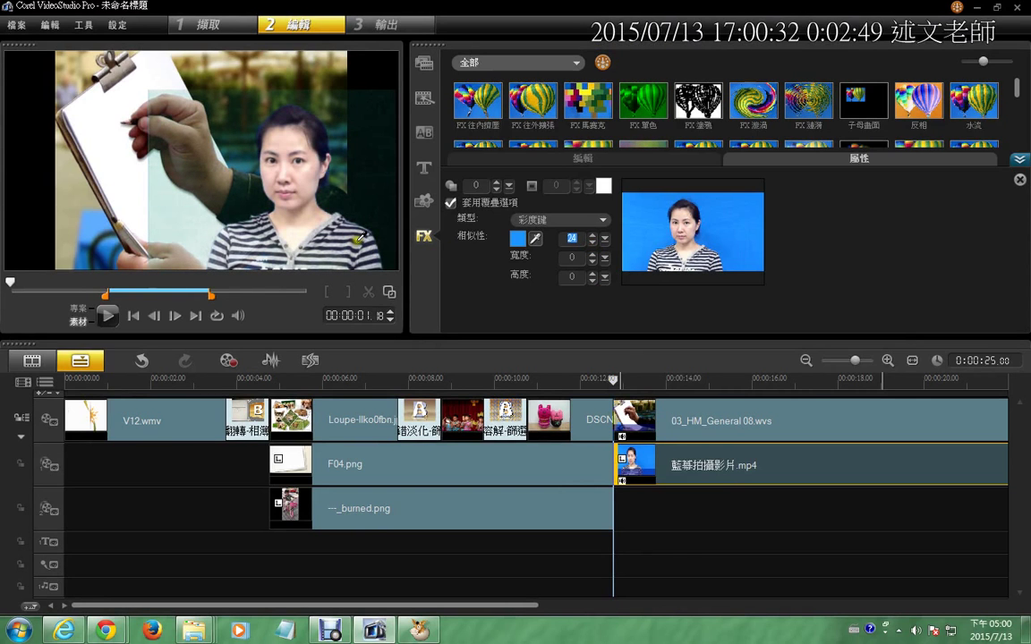
pyautogui.click(593, 236)
pyautogui.click(593, 235)
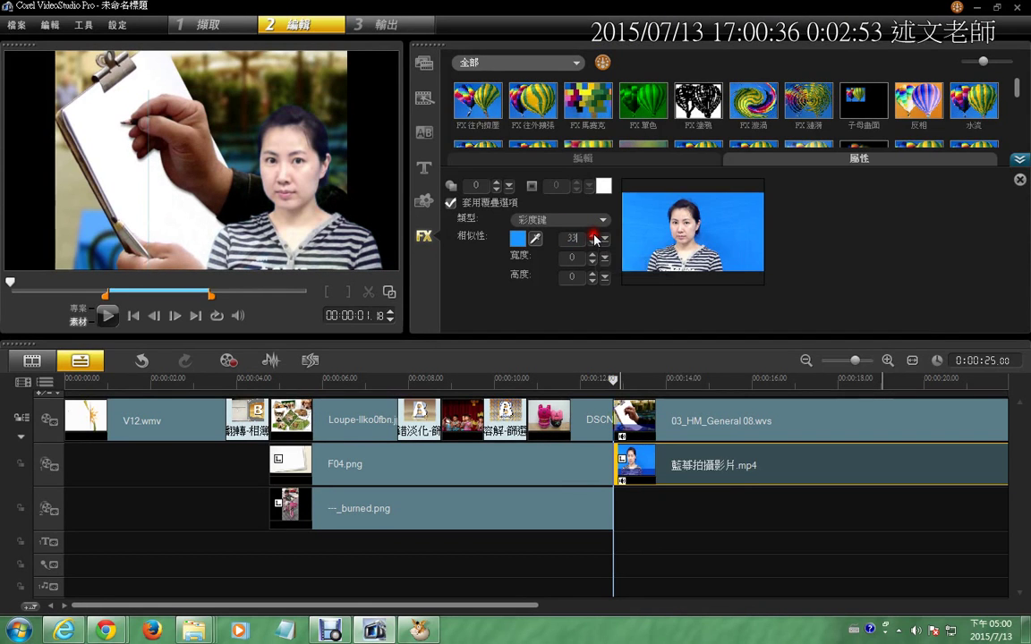
pyautogui.click(593, 237)
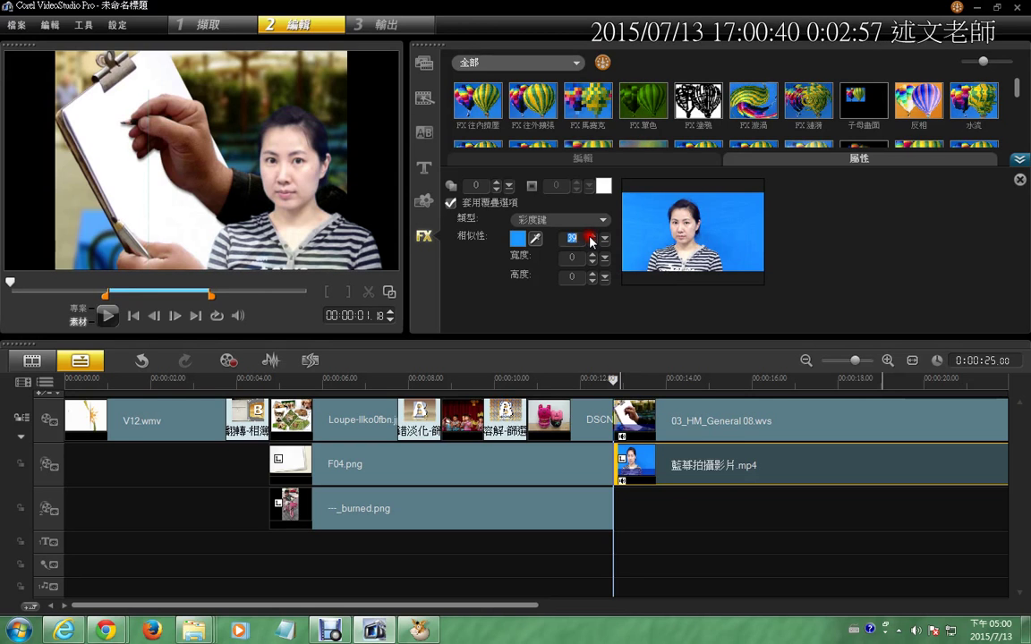
pyautogui.click(592, 236)
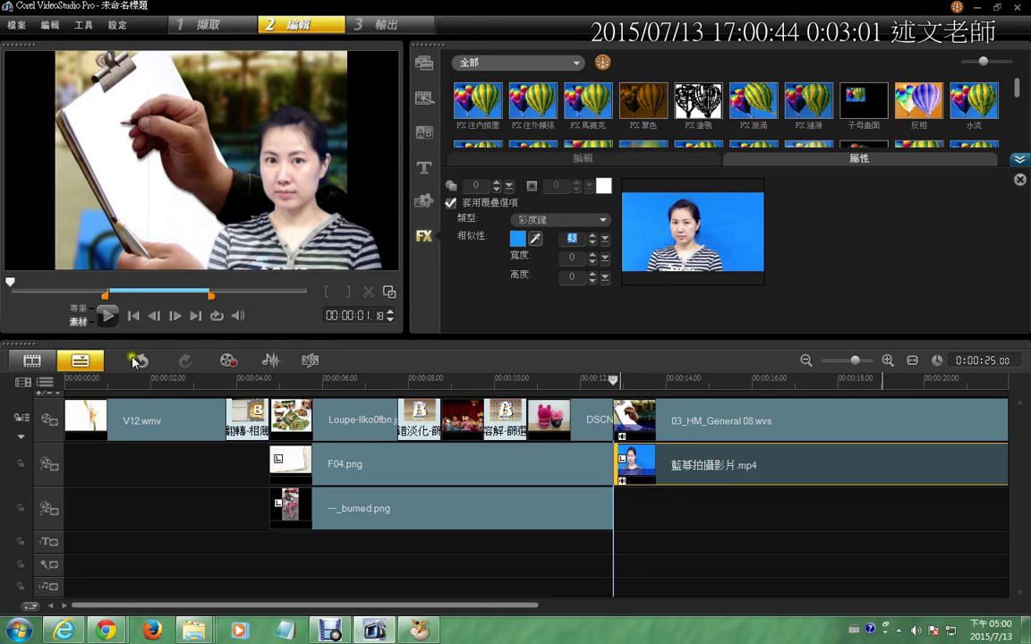
# Step: Scrub the overlay clip's preview to the end of its trimmed range to check the keyed result
pyautogui.moveTo(14, 281); pyautogui.dragTo(216, 293)
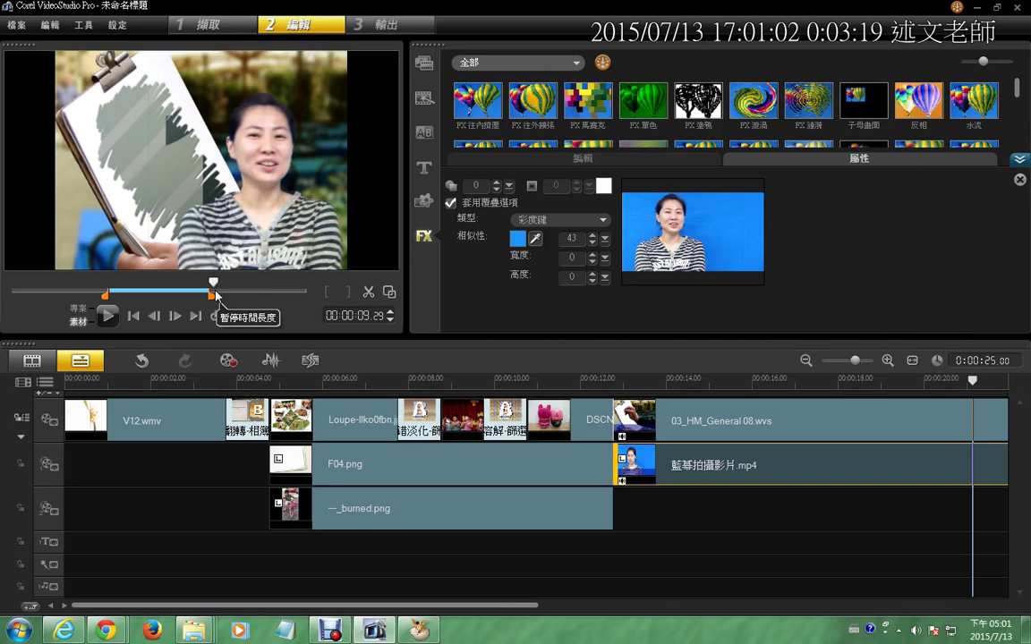
pyautogui.click(258, 290)
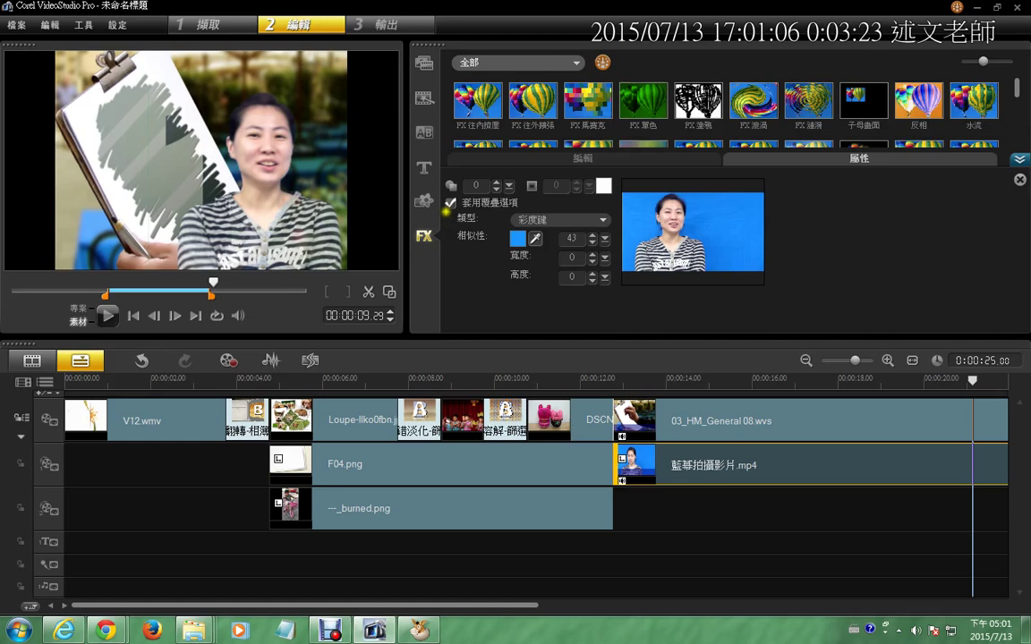
pyautogui.moveTo(433, 192)
pyautogui.mouseDown()
pyautogui.moveTo(610, 237)
pyautogui.moveTo(618, 254)
pyautogui.mouseUp()
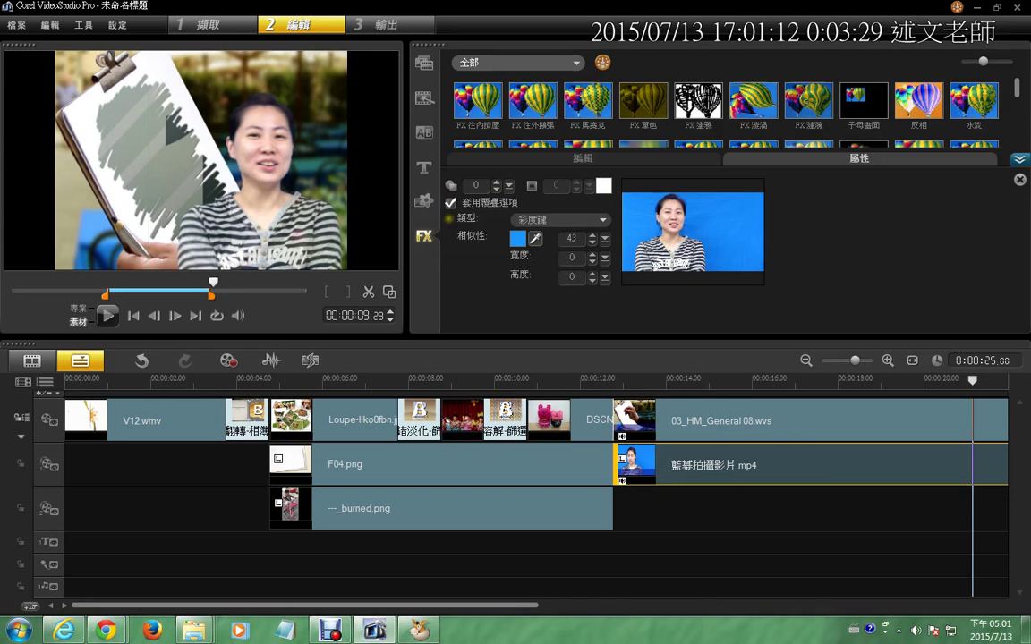
# Step: Try the 遮罩畫格 type with several mask shapes on the overlay clip, and return the type to 彩度鍵
pyautogui.click(540, 220)
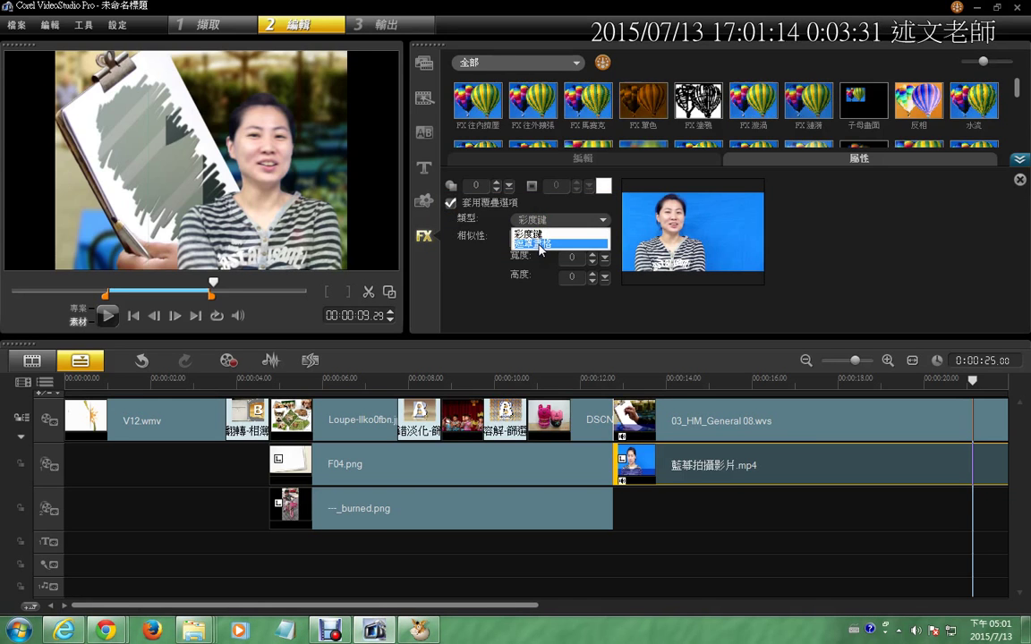
pyautogui.click(540, 243)
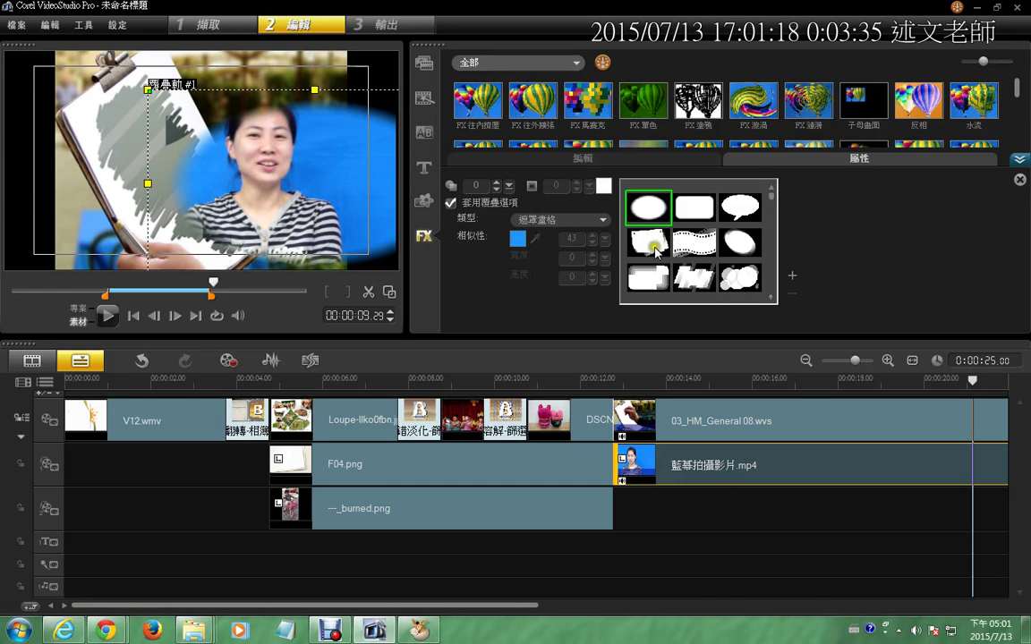
pyautogui.click(656, 249)
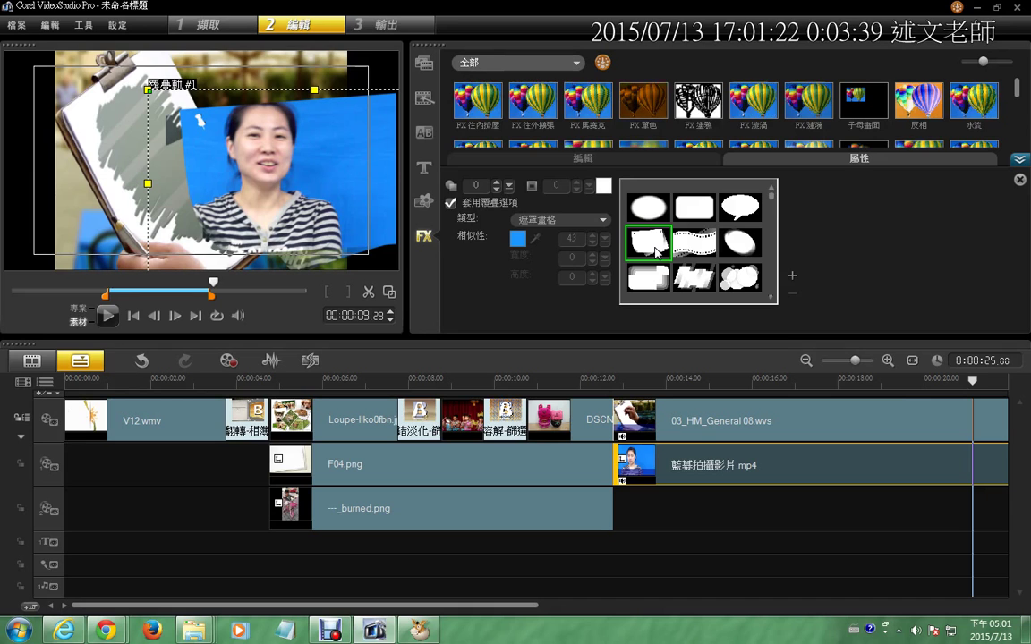
pyautogui.click(647, 281)
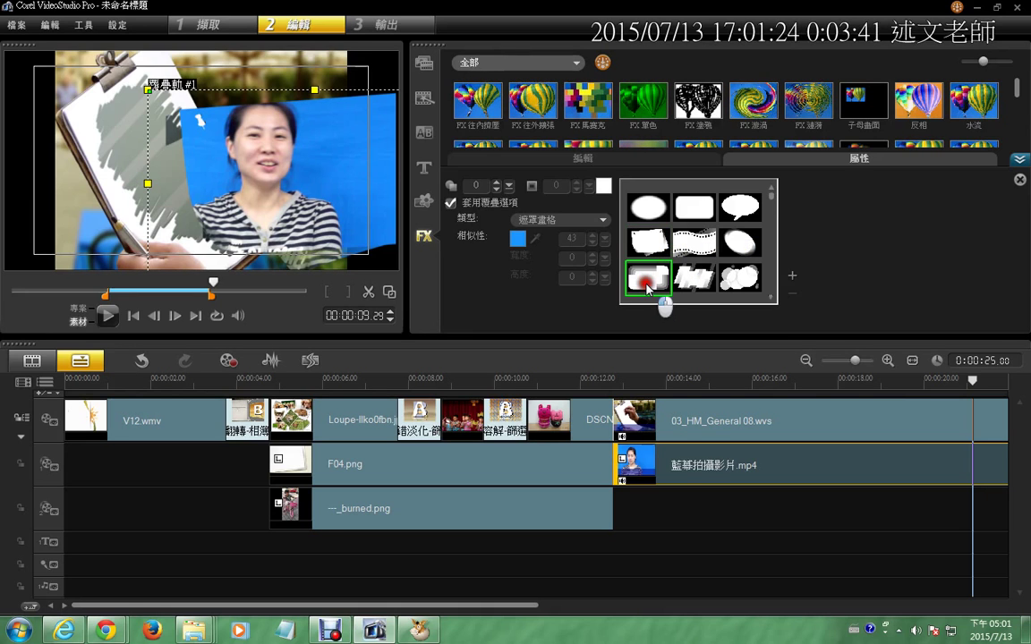
pyautogui.click(727, 213)
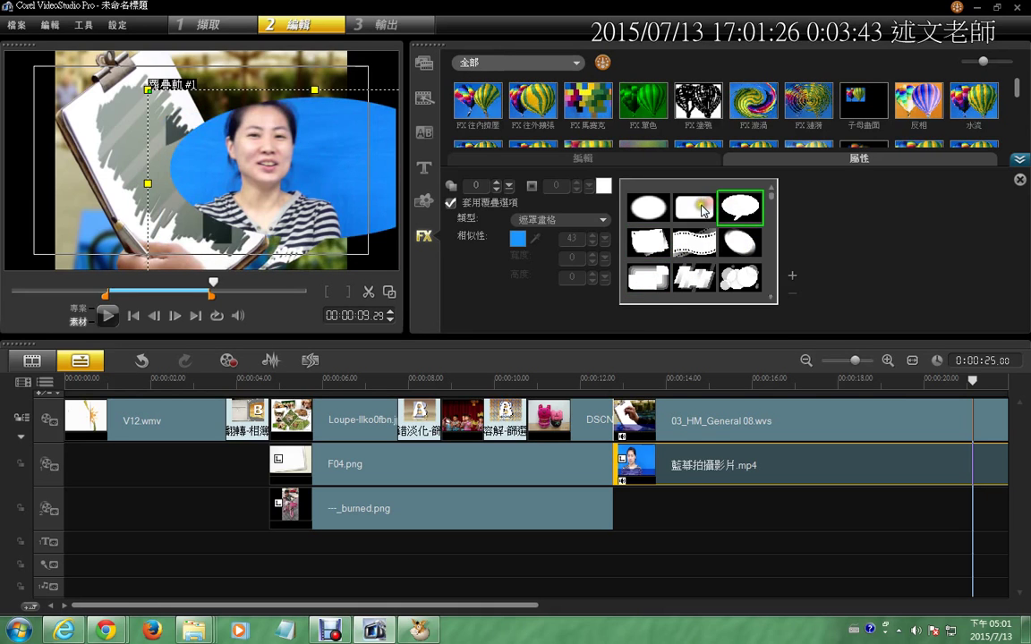
pyautogui.click(704, 212)
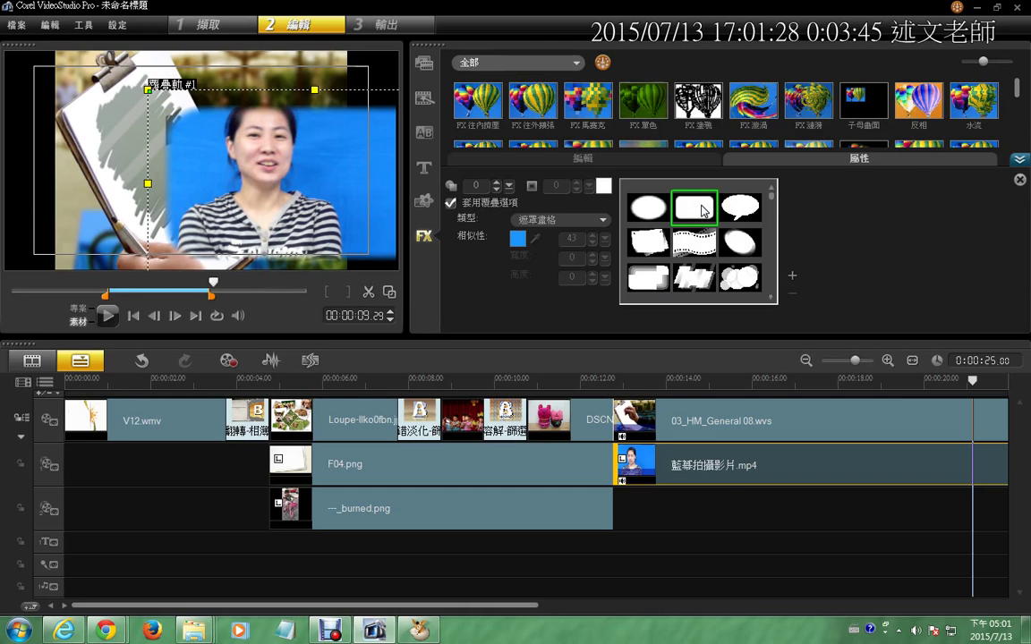
pyautogui.click(648, 208)
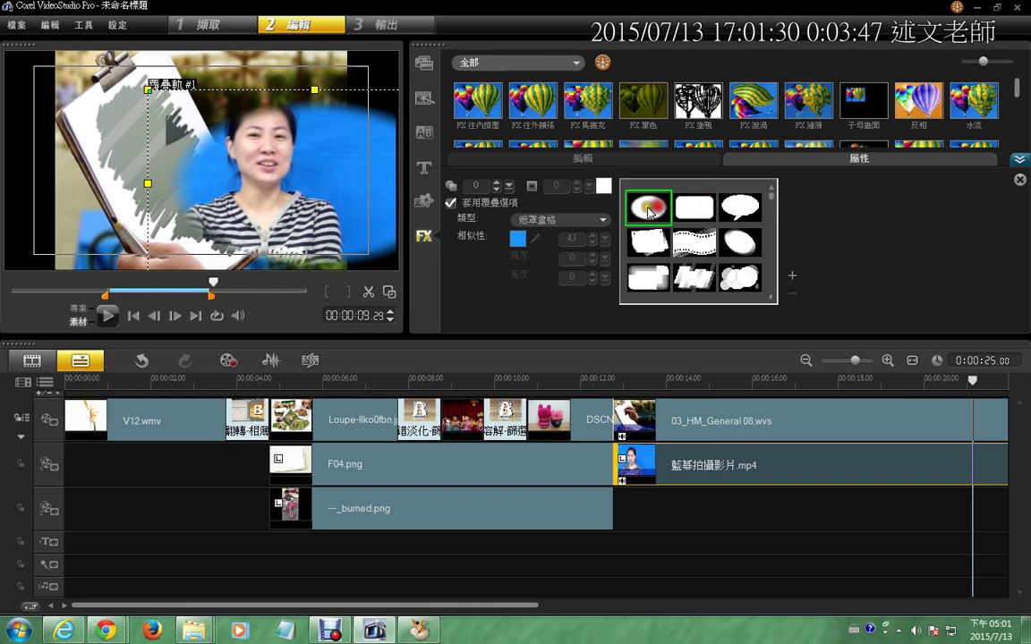
pyautogui.click(535, 219)
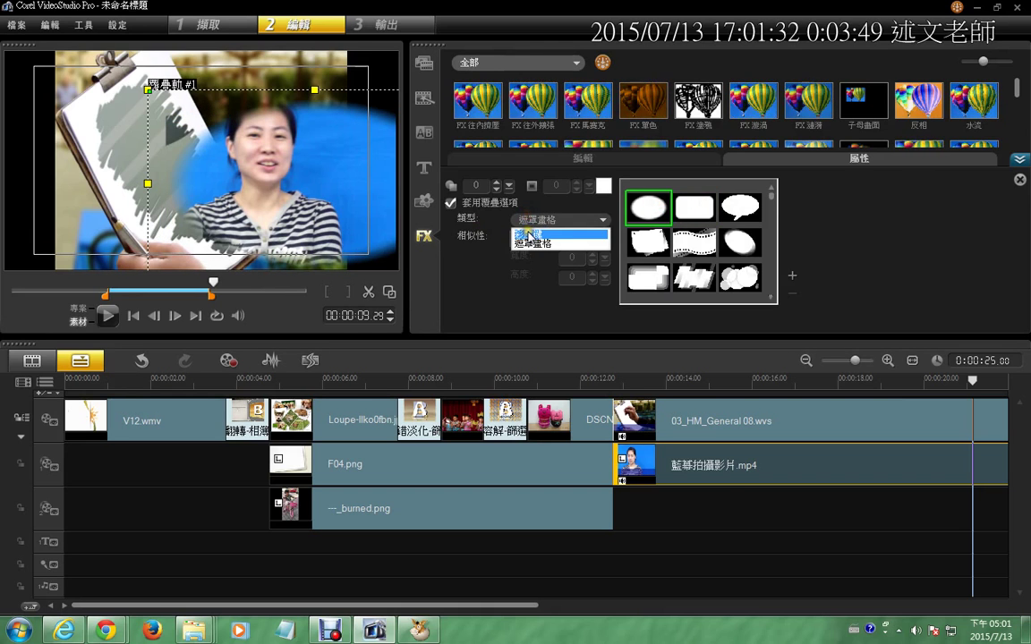
pyautogui.click(530, 237)
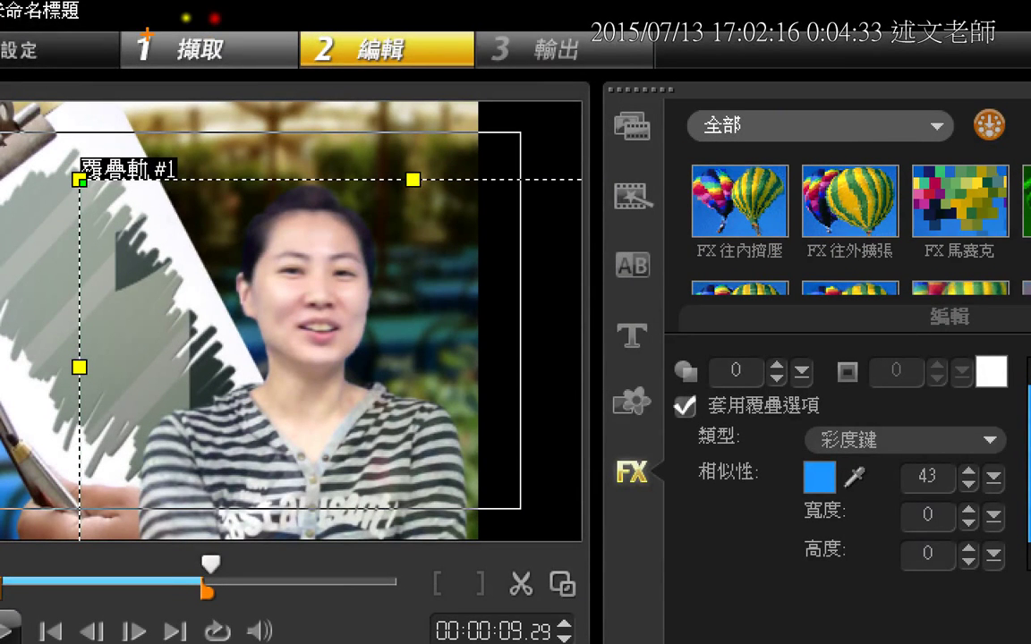
pyautogui.moveTo(183, 14); pyautogui.dragTo(233, 7)
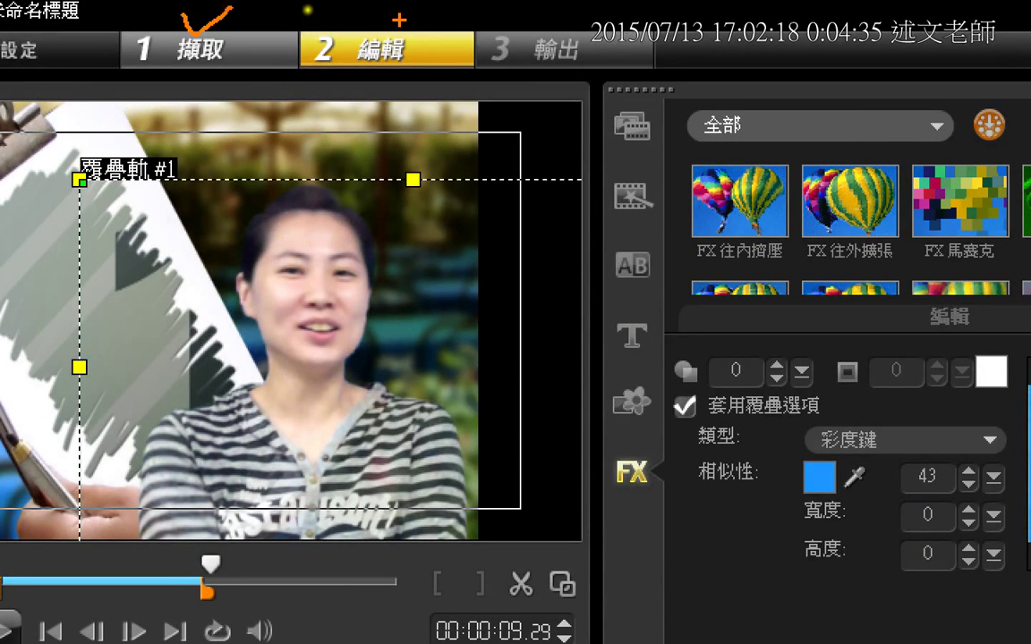
pyautogui.moveTo(400, 16); pyautogui.dragTo(457, 9)
pyautogui.moveTo(555, 16); pyautogui.dragTo(640, 3)
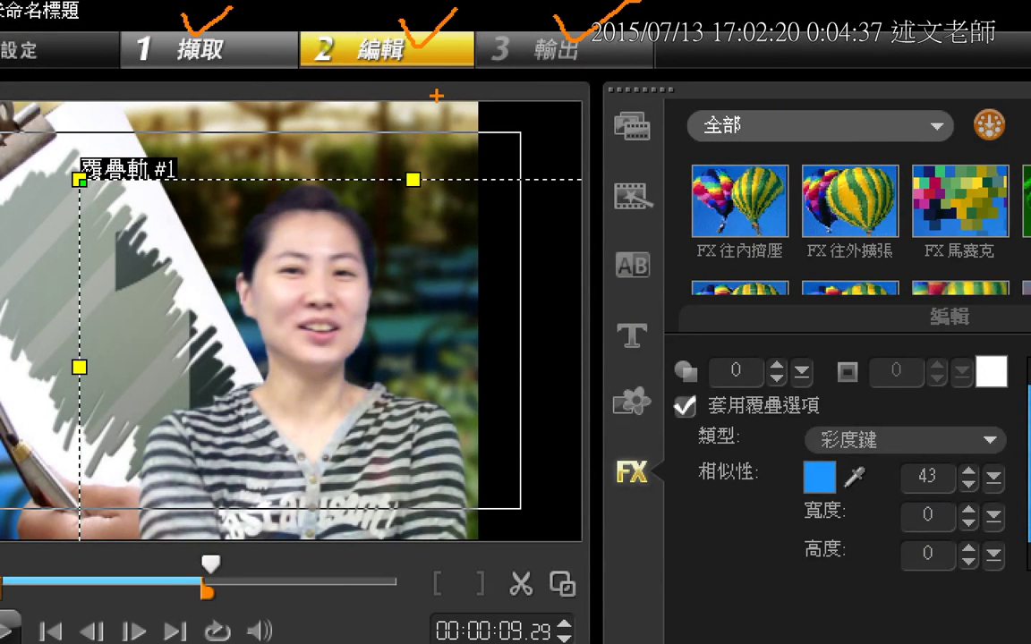
pyautogui.moveTo(434, 96)
pyautogui.mouseDown()
pyautogui.moveTo(243, 25)
pyautogui.moveTo(314, 6)
pyautogui.moveTo(416, 116)
pyautogui.mouseUp()
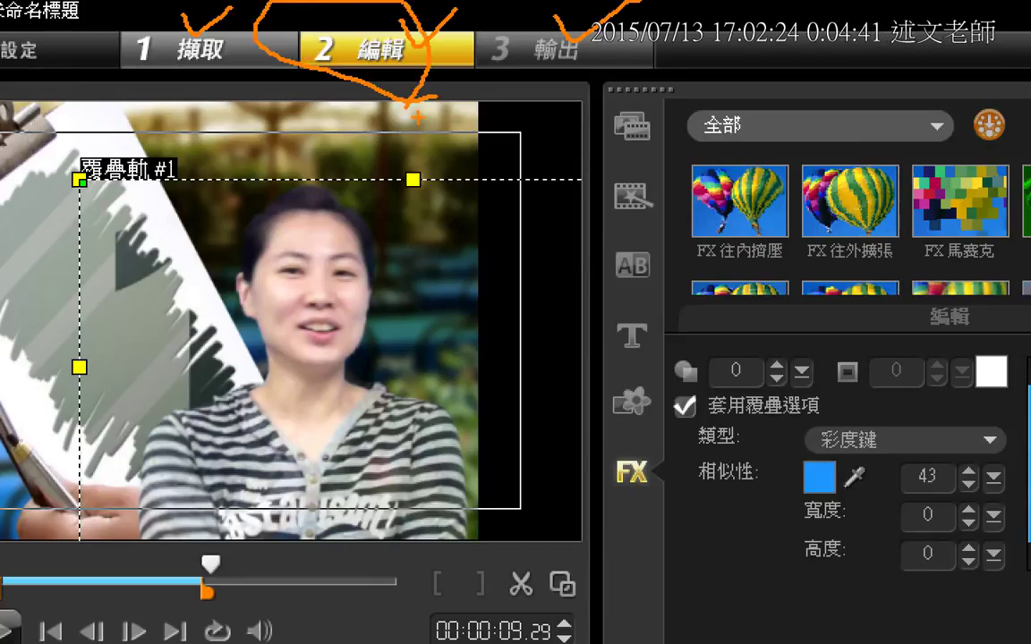
pyautogui.press('Escape')
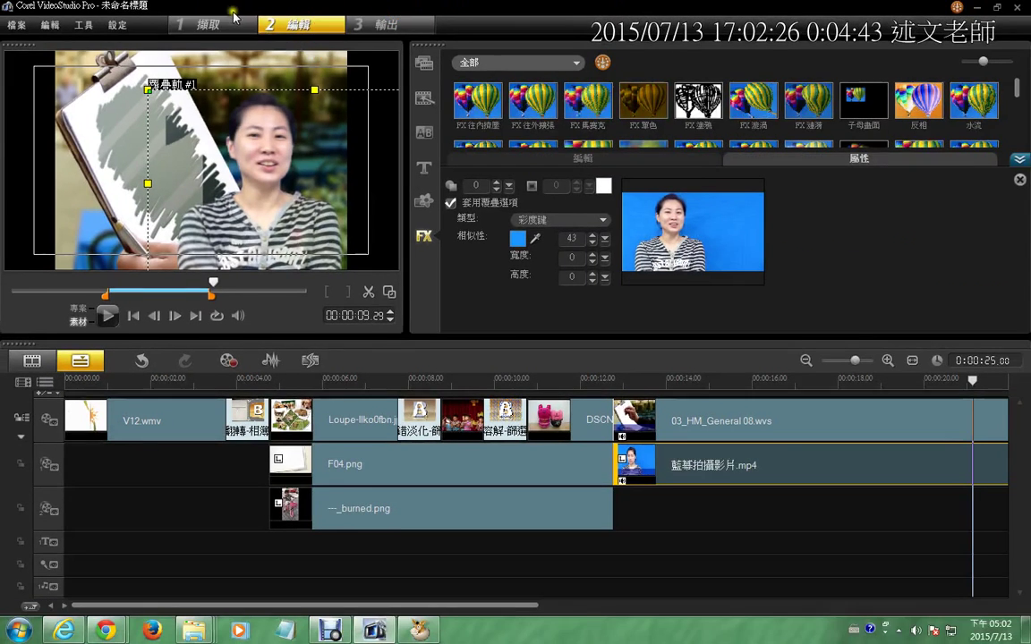
# Step: Export the project as an MPEG-4 HD video file named 未命名標題.mp4 on the desktop (桌面)
pyautogui.click(369, 24)
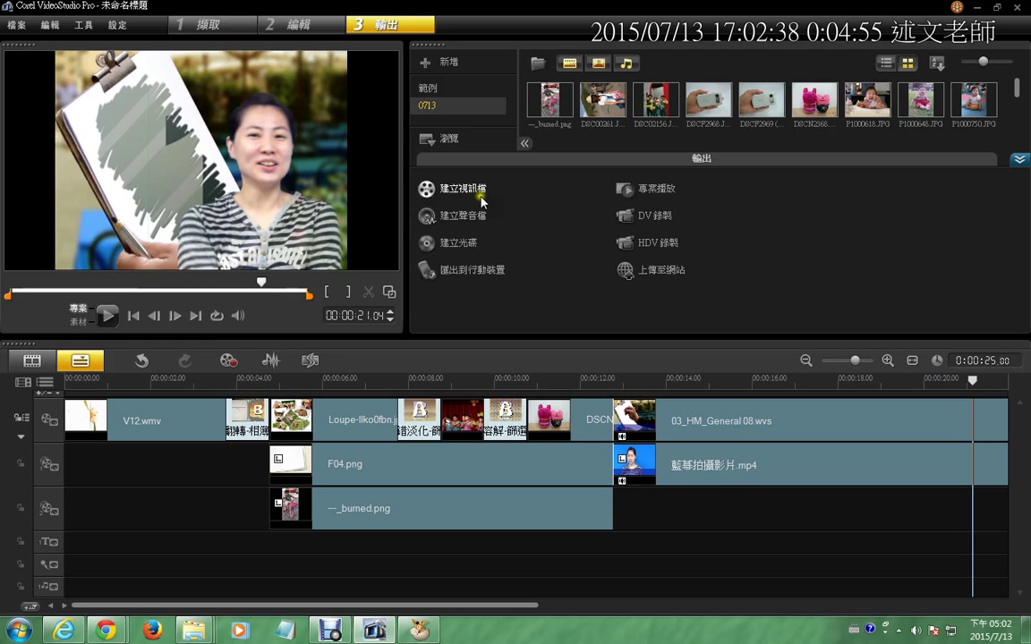
pyautogui.click(464, 197)
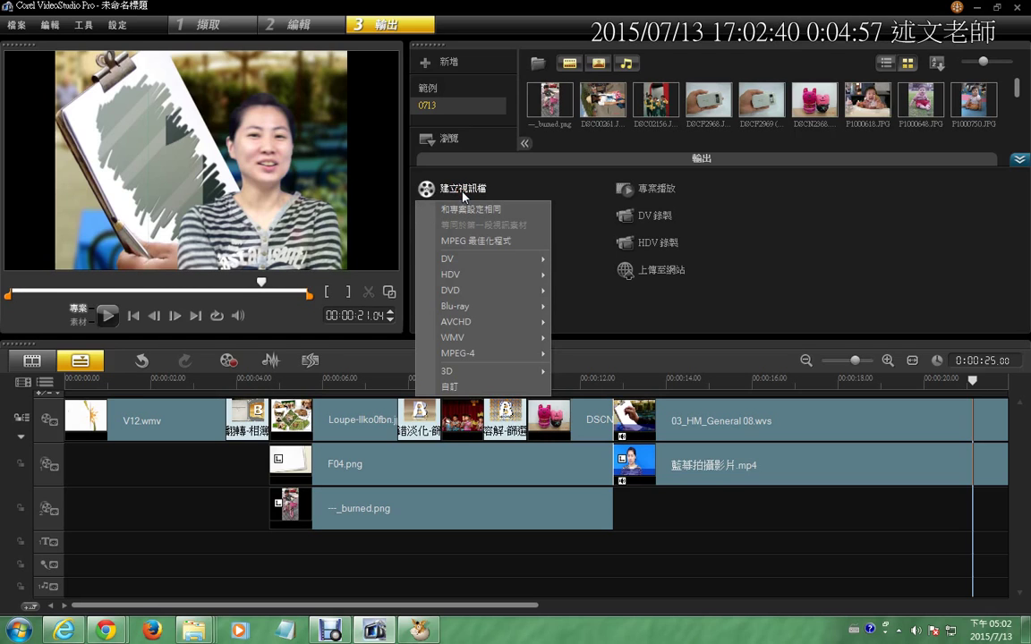
pyautogui.moveTo(477, 352)
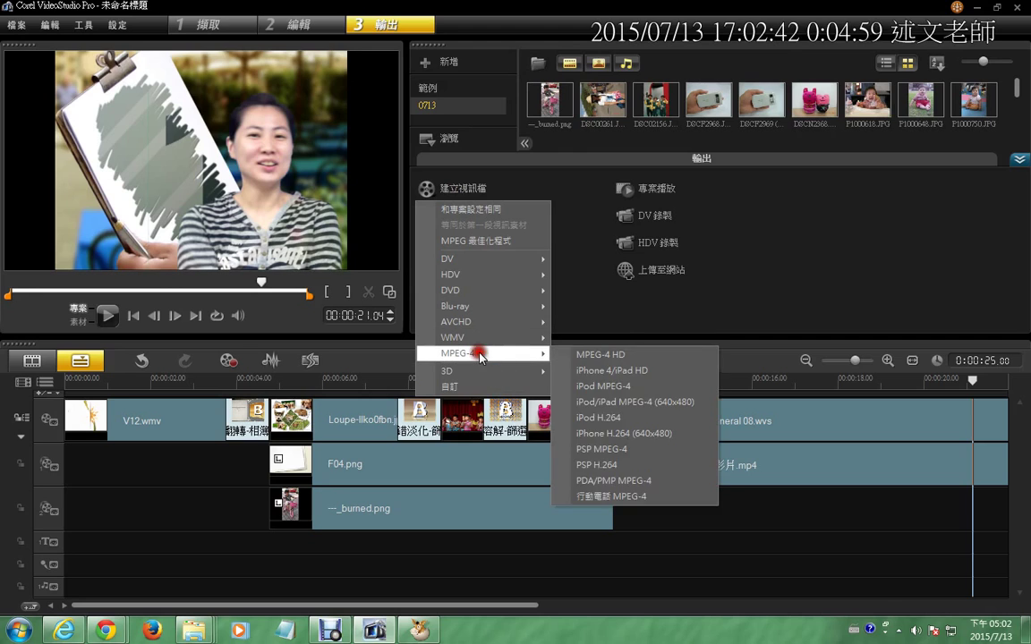
pyautogui.click(606, 356)
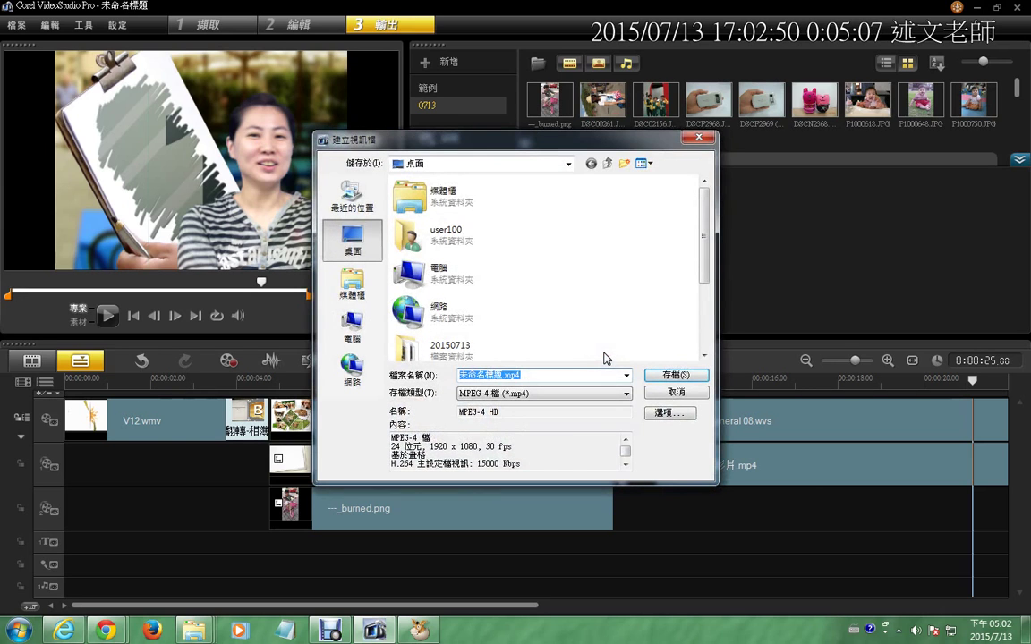
pyautogui.click(676, 375)
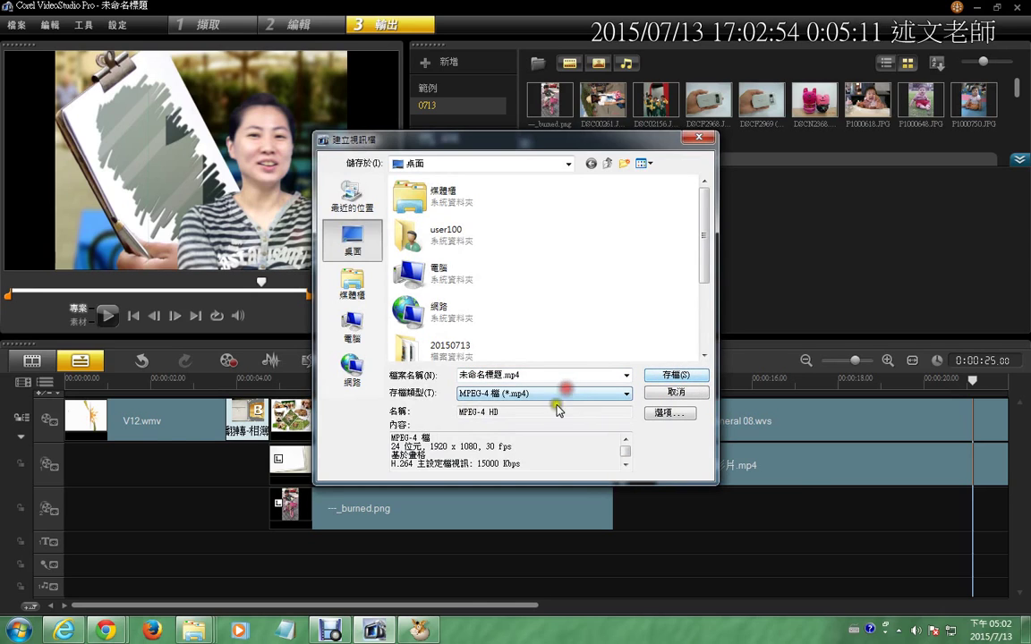
pyautogui.moveTo(424, 439); pyautogui.dragTo(520, 458)
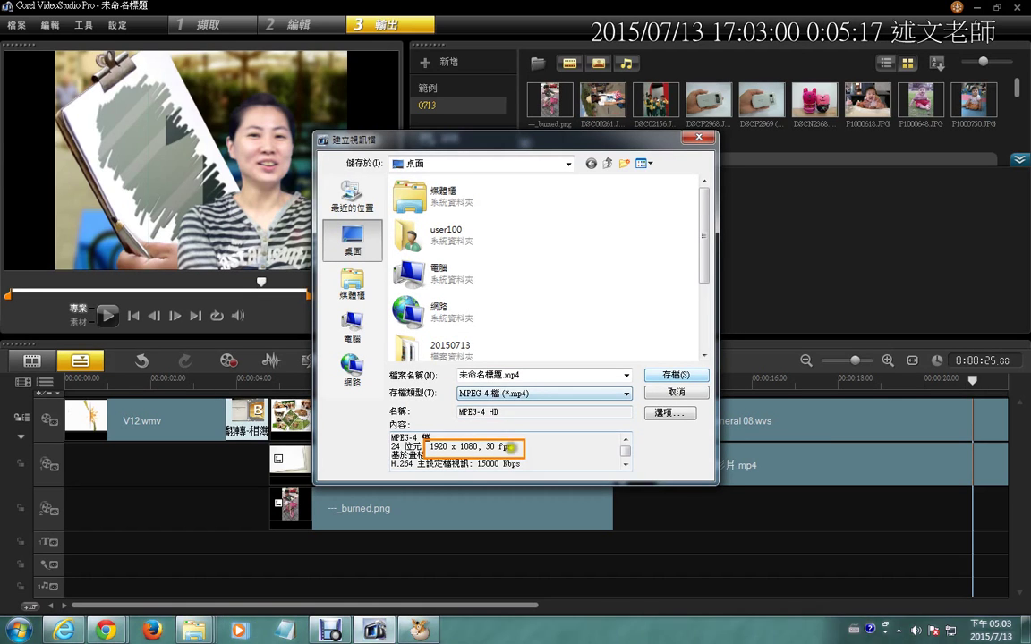
pyautogui.press('Escape')
pyautogui.click(646, 377)
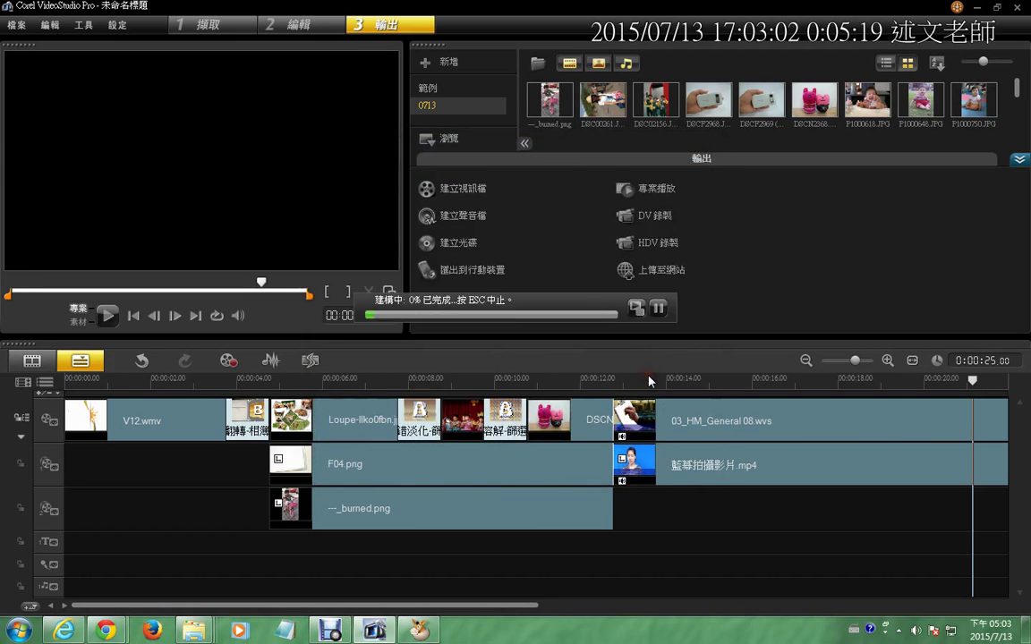